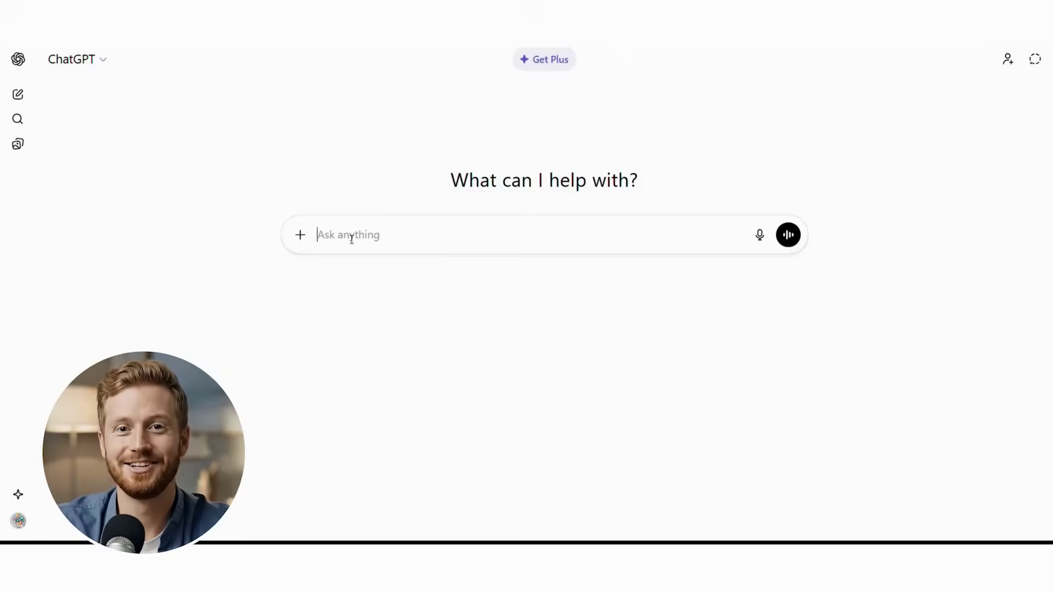
# Paste the store prompt so Horizons generates the Pixel & Paper homepage with its 'Premium Digital Art & Printables' hero
pyautogui.write('"Give me a well-structured idea for a \'Digital Products and Prints Store\' website. Include target audience, product categories, unique value proposition, pricing strategy, and key features that will convert visitors into customers for digital downloads and printable products."')
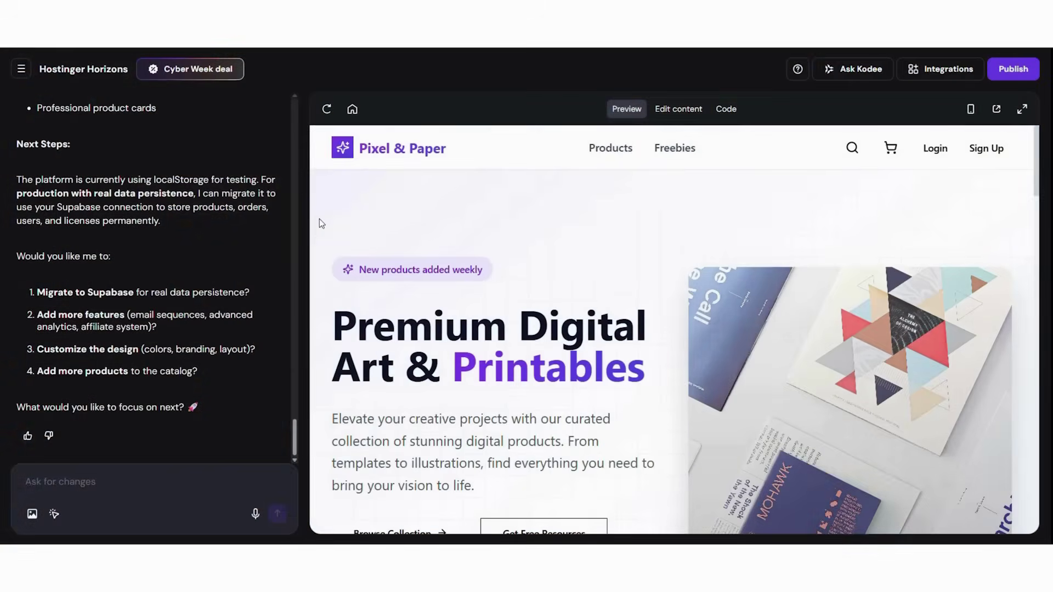
pyautogui.scroll(-2, 987, 274)
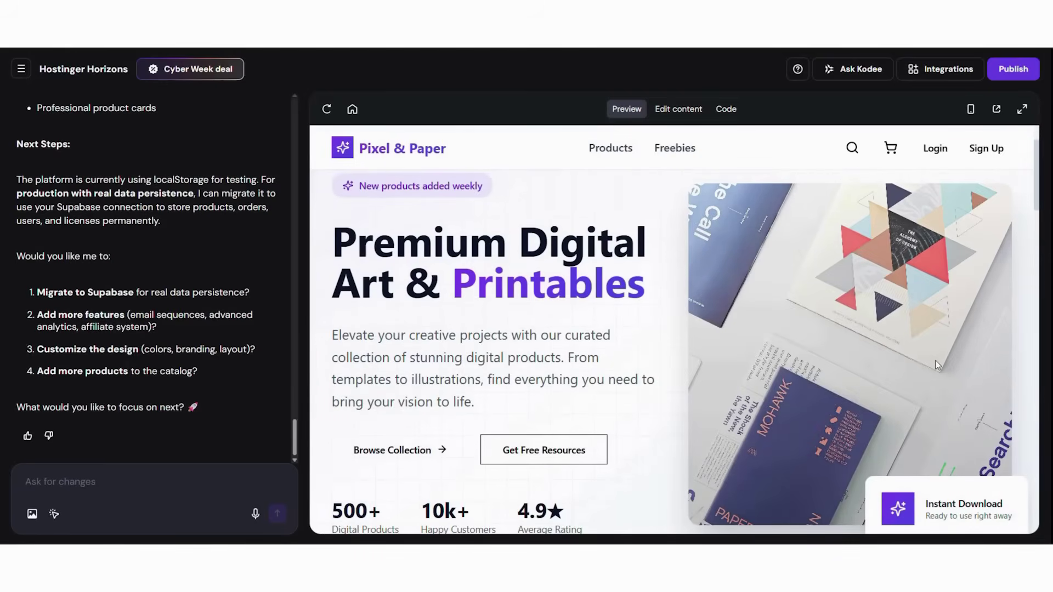
pyautogui.scroll(-4, 933, 313)
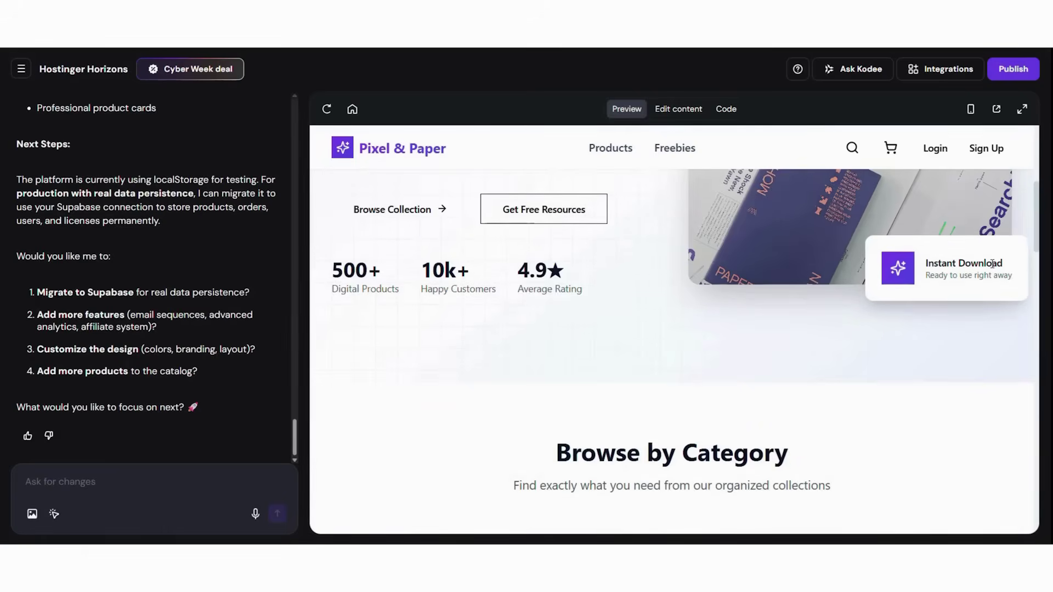
pyautogui.scroll(-4, 1033, 285)
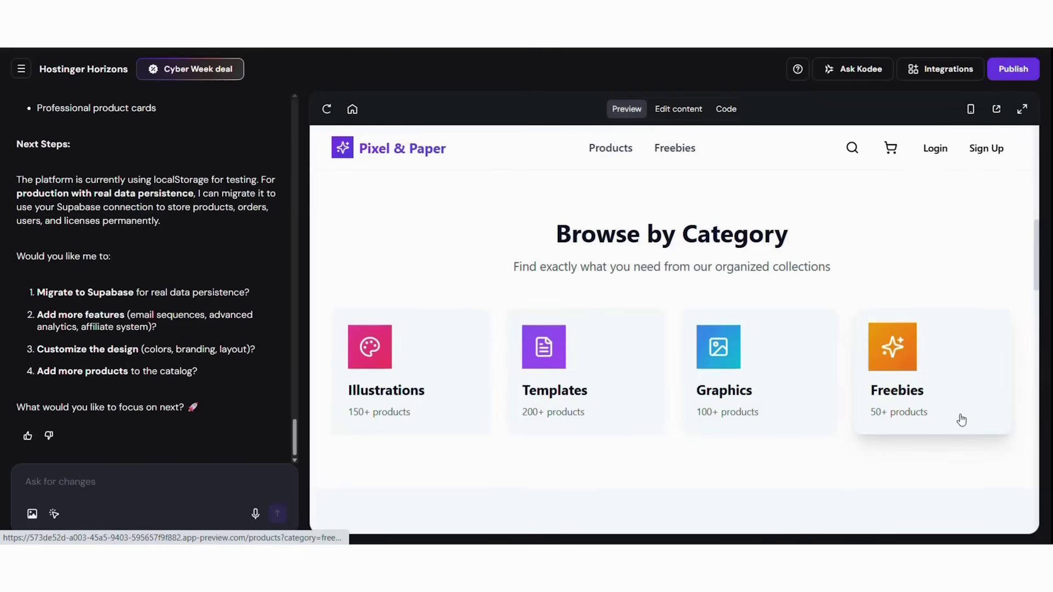
pyautogui.scroll(-5, 1026, 406)
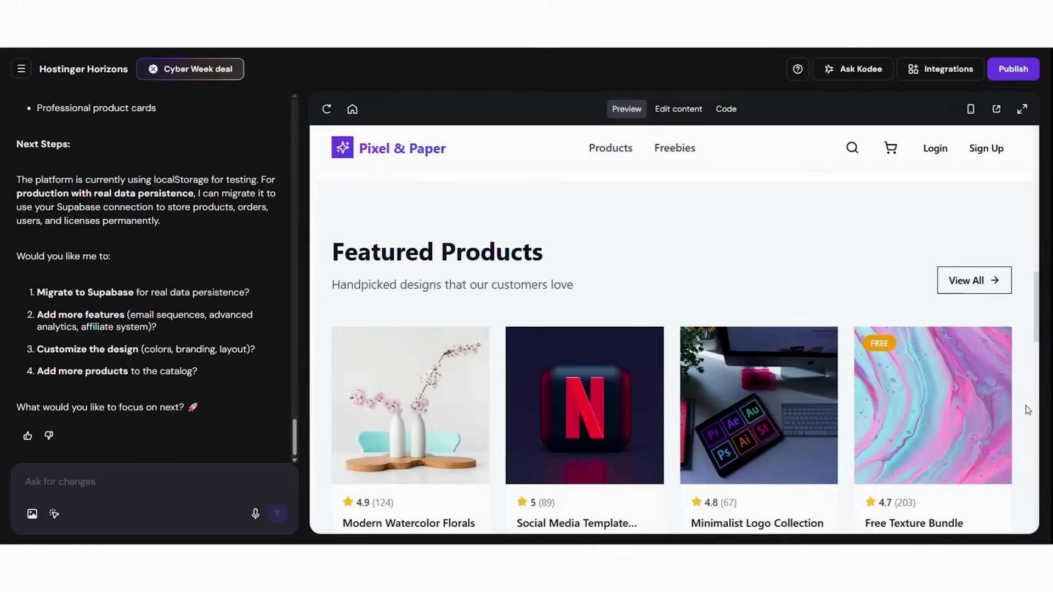
pyautogui.scroll(-1, 1025, 406)
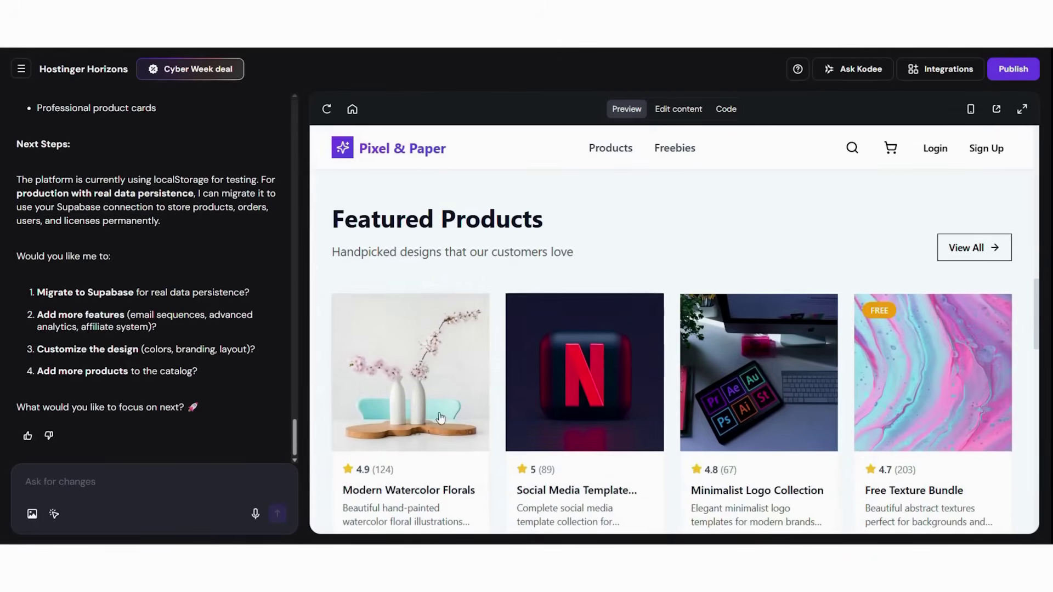
pyautogui.scroll(-1, 453, 473)
pyautogui.scroll(-1, 452, 416)
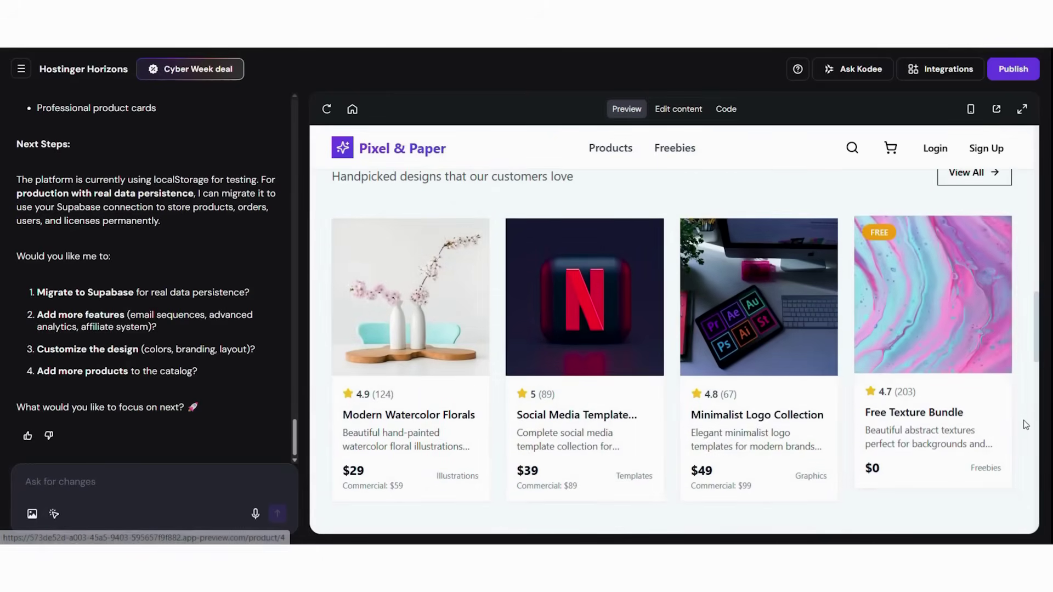
pyautogui.scroll(-5, 1023, 420)
pyautogui.scroll(-3, 1023, 421)
pyautogui.scroll(-1, 478, 330)
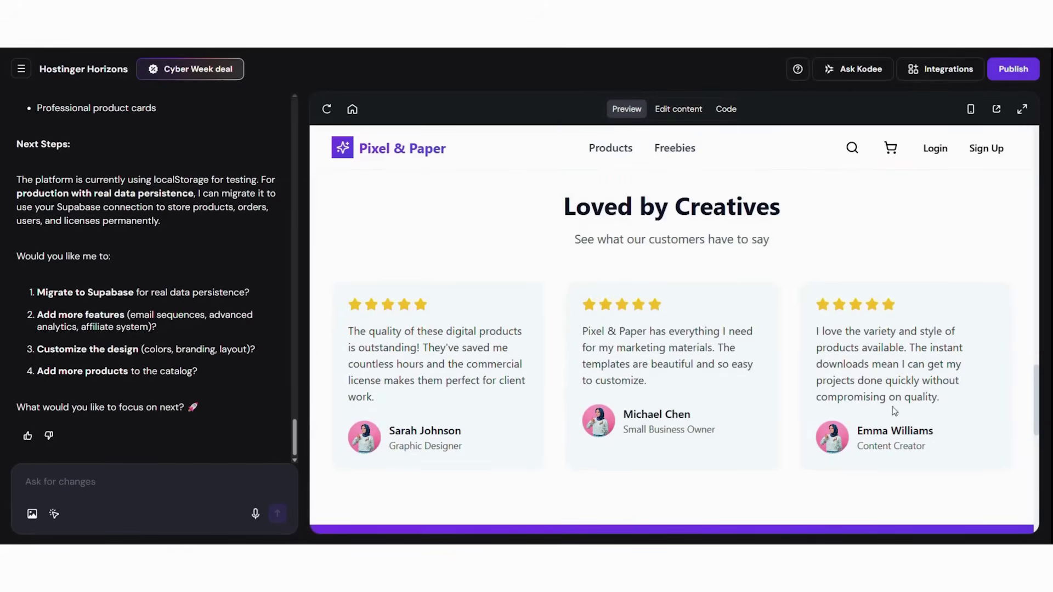
pyautogui.scroll(-7, 1010, 388)
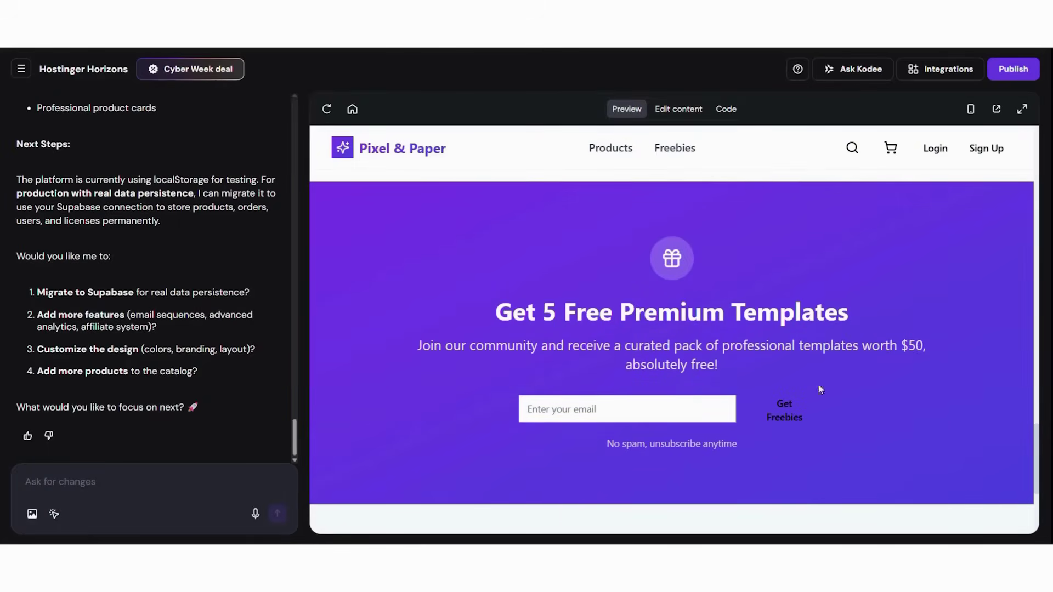
pyautogui.scroll(-5, 1017, 409)
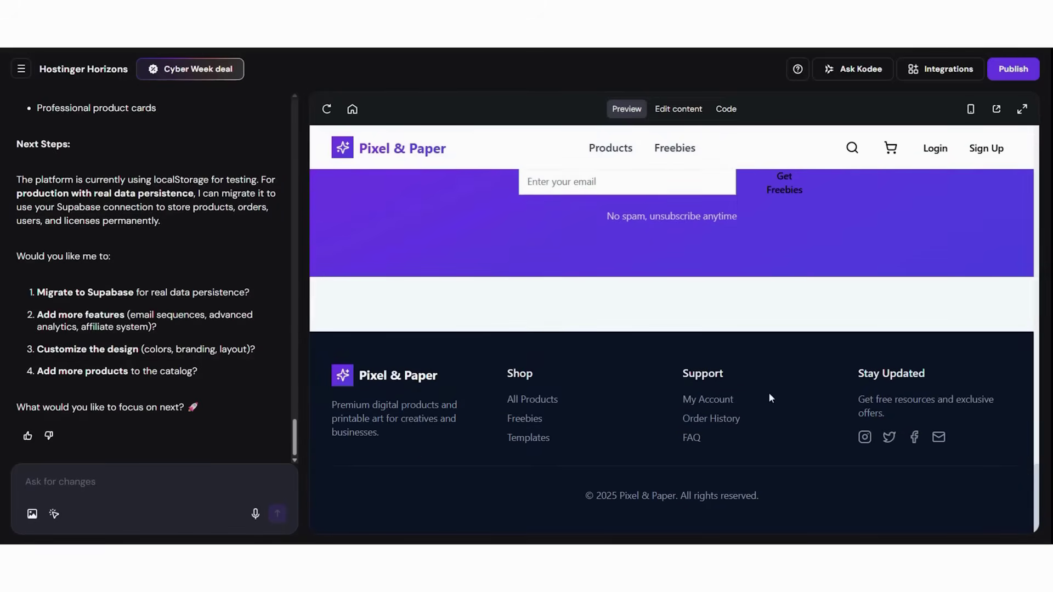
pyautogui.scroll(15, 872, 357)
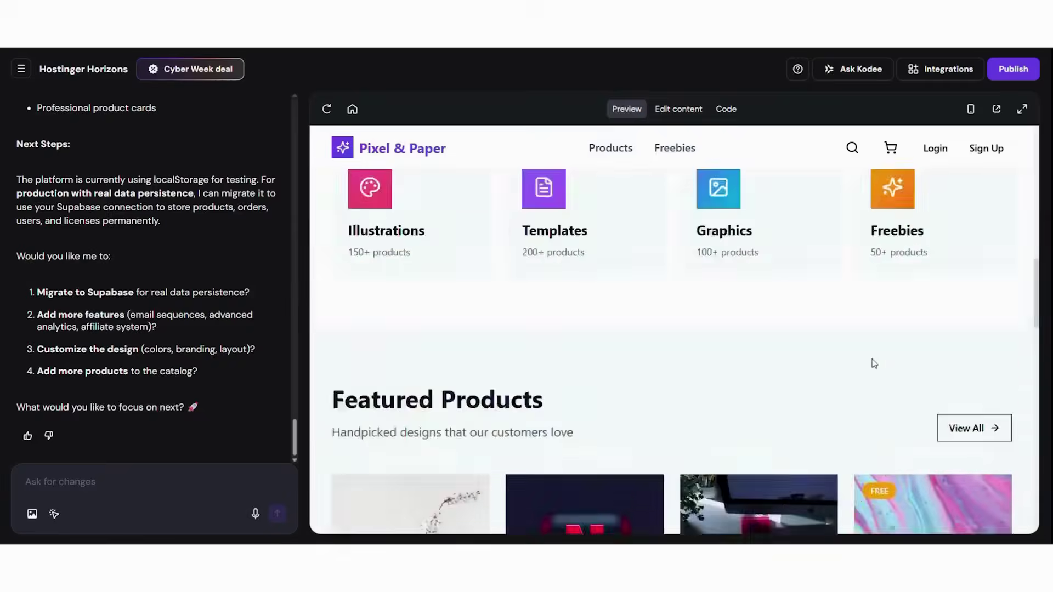
pyautogui.scroll(-2, 854, 321)
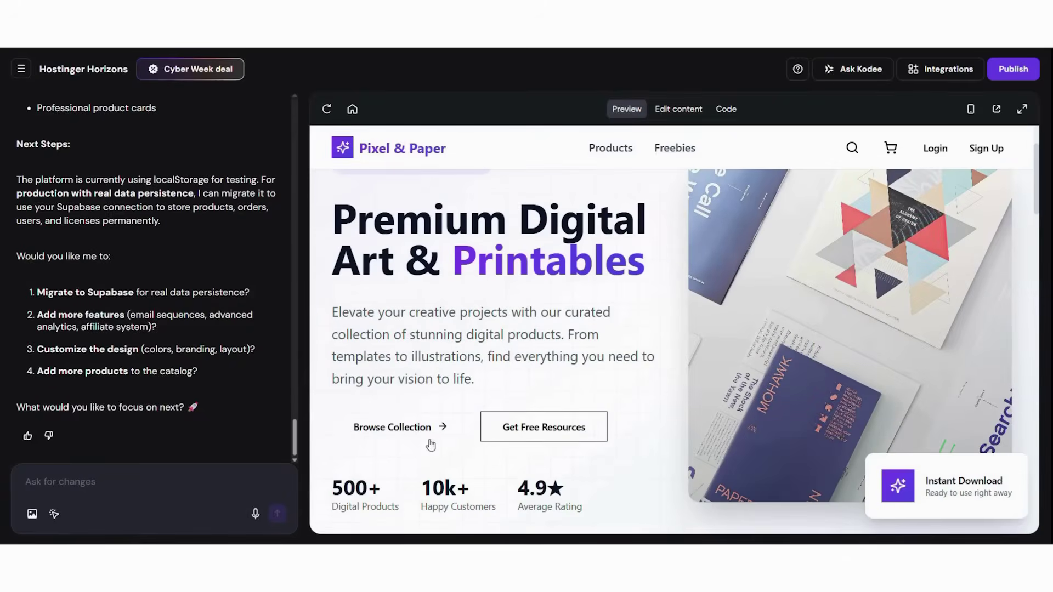
pyautogui.scroll(1, 621, 379)
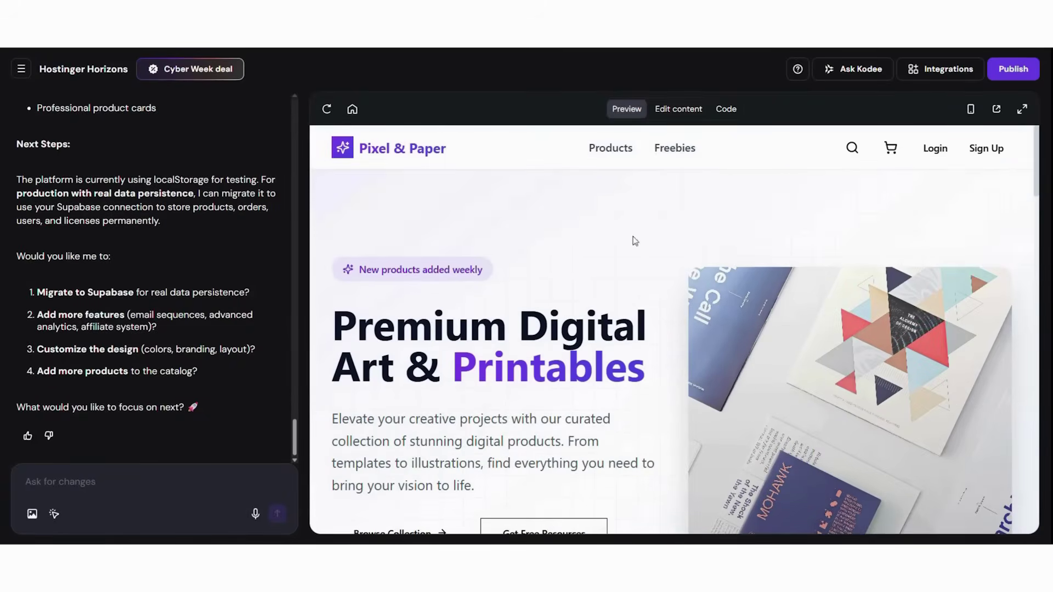
# Browse the store's All Products catalogue, then return to the Pixel & Paper homepage via its logo
pyautogui.click(613, 149)
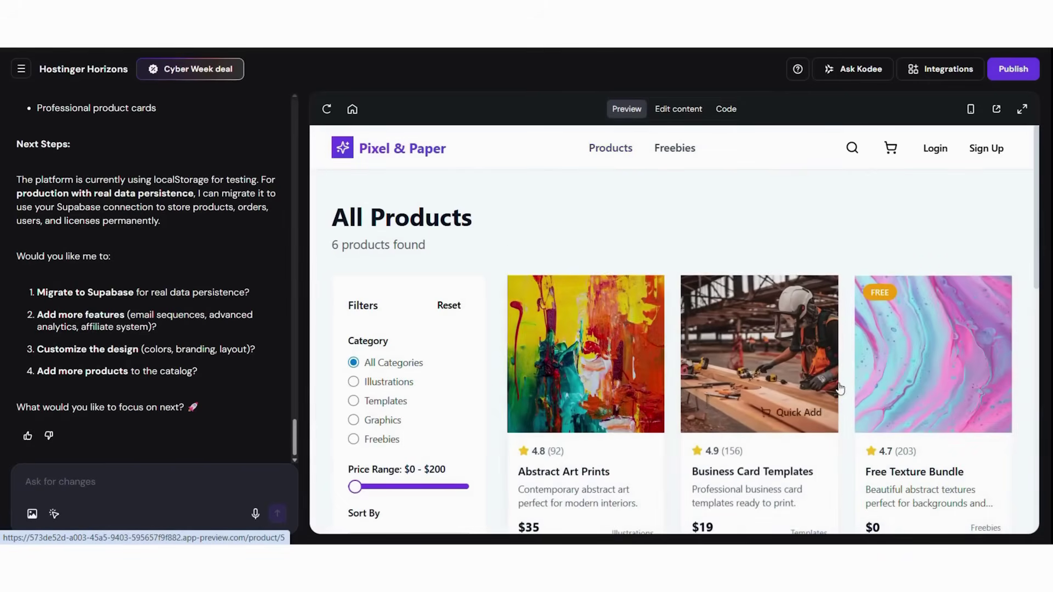
pyautogui.scroll(-1, 1024, 366)
pyautogui.scroll(-3, 1023, 362)
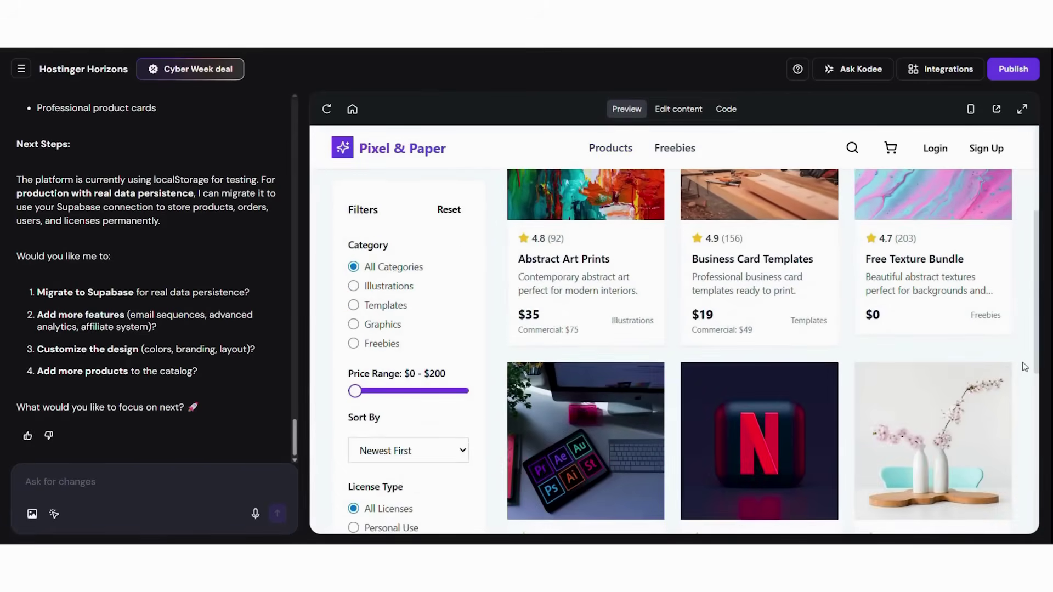
pyautogui.scroll(-2, 1019, 352)
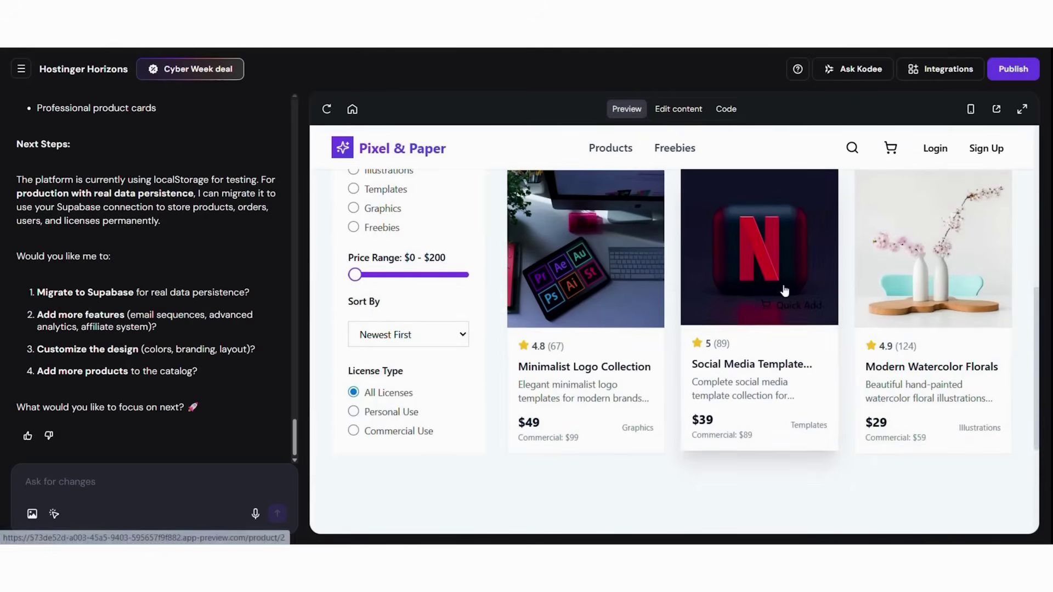
pyautogui.scroll(-4, 990, 395)
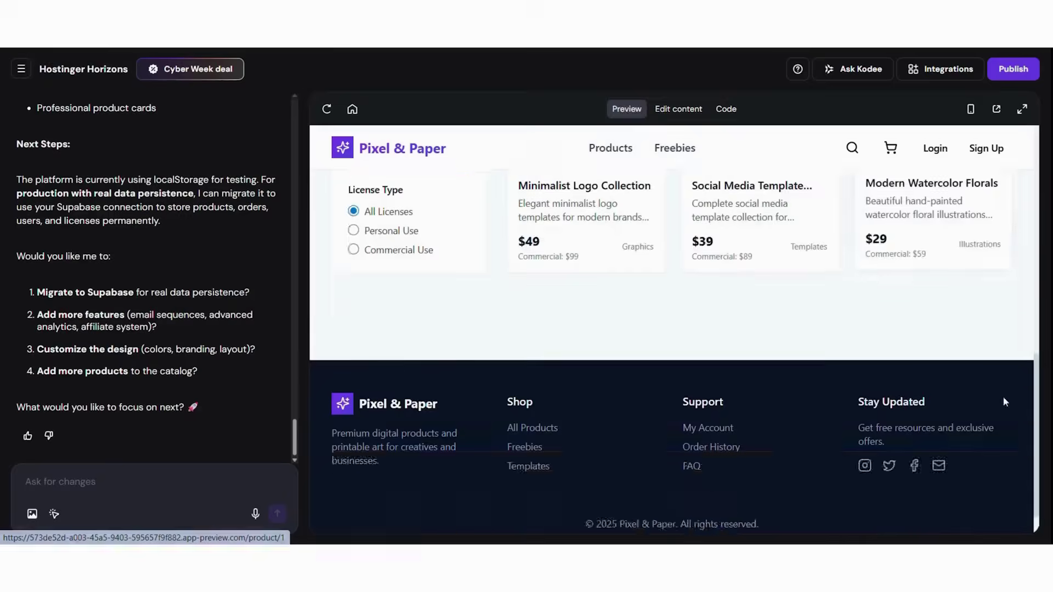
pyautogui.scroll(6, 989, 358)
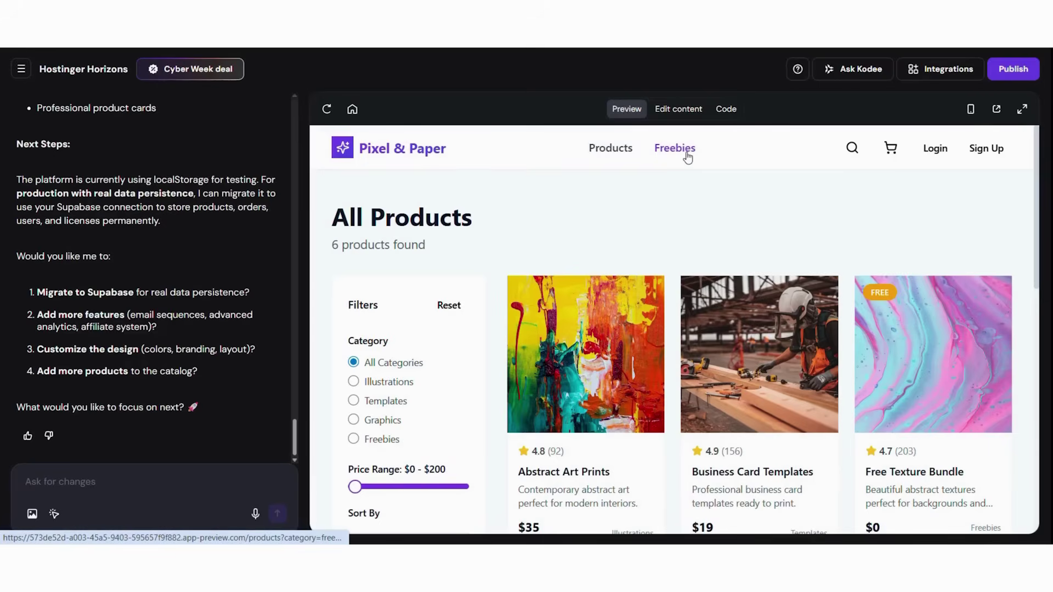
pyautogui.click(435, 157)
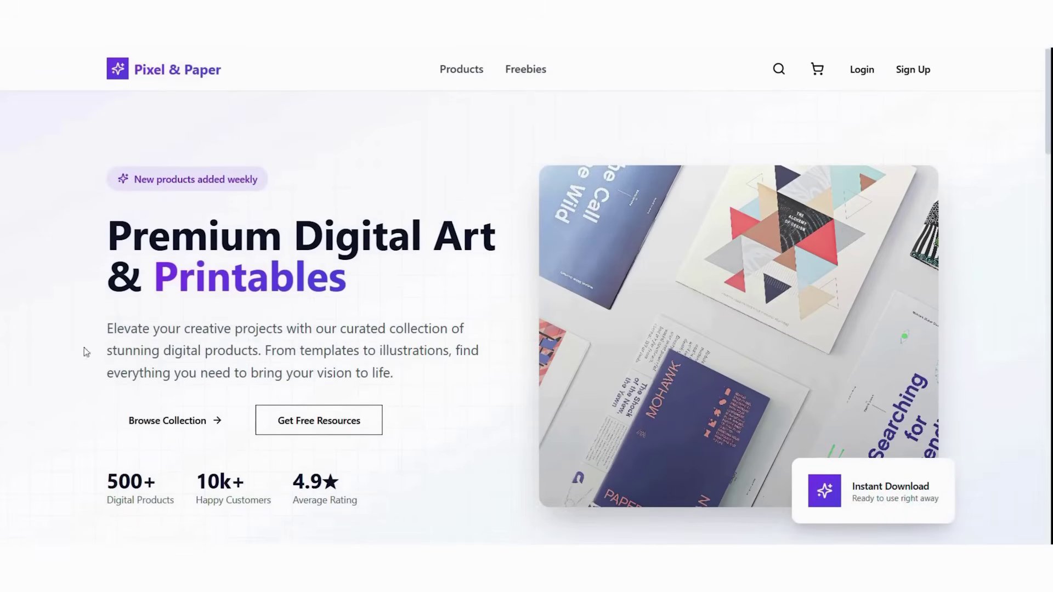
# Scroll the full-screen homepage through the four categories and featured products priced $0 to $49
pyautogui.scroll(-8, 1010, 296)
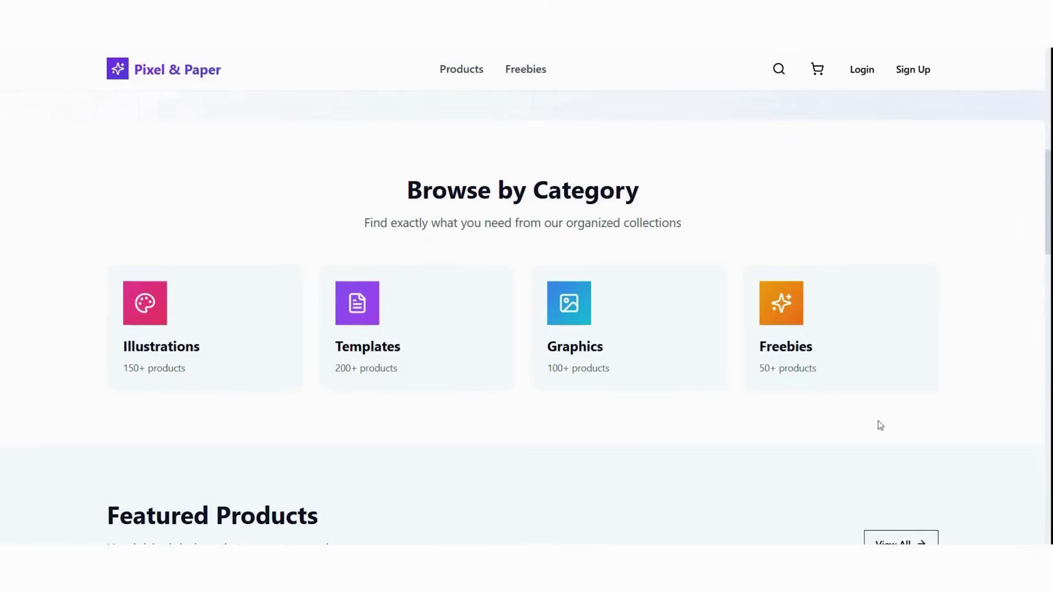
pyautogui.scroll(-9, 1002, 394)
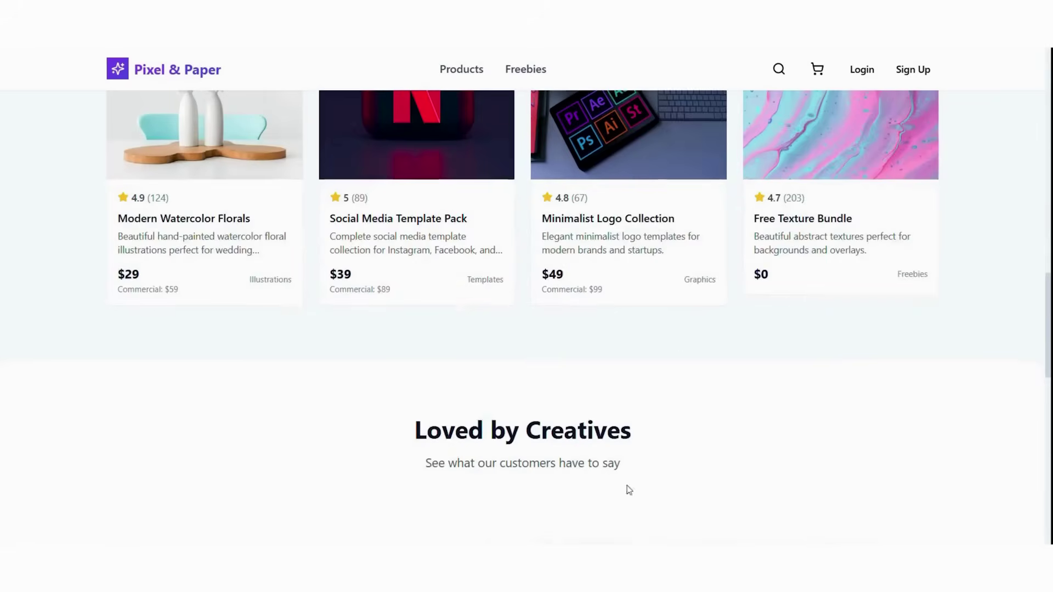
pyautogui.scroll(3, 863, 346)
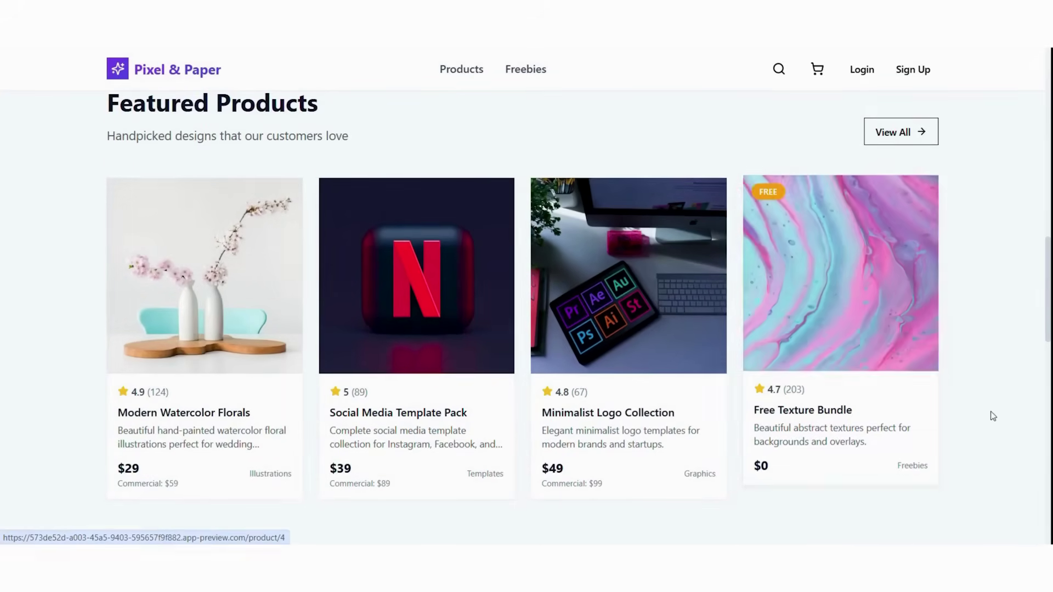
pyautogui.scroll(-8, 989, 416)
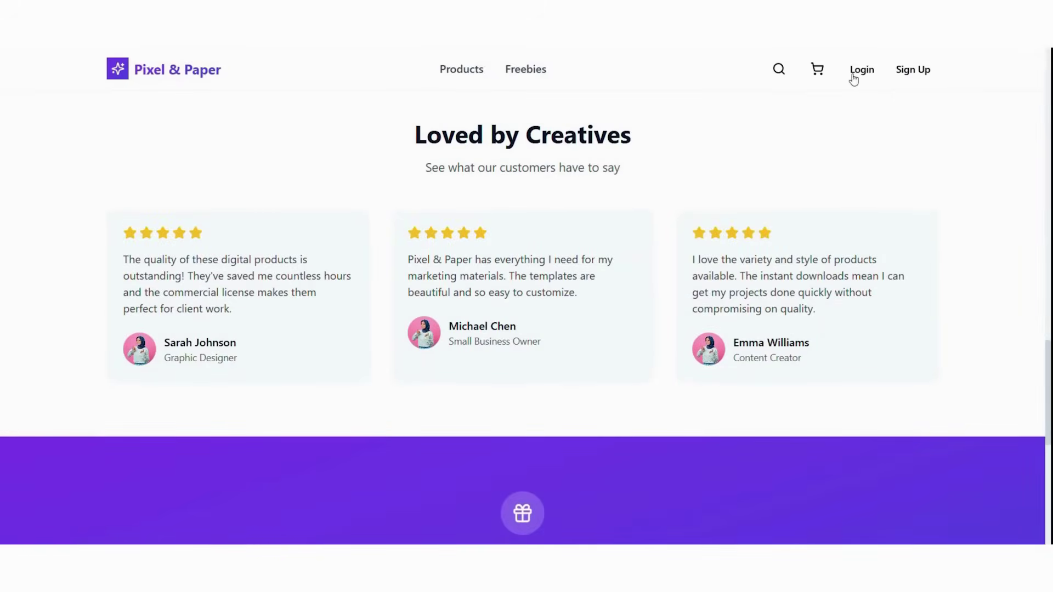
pyautogui.scroll(-5, 954, 219)
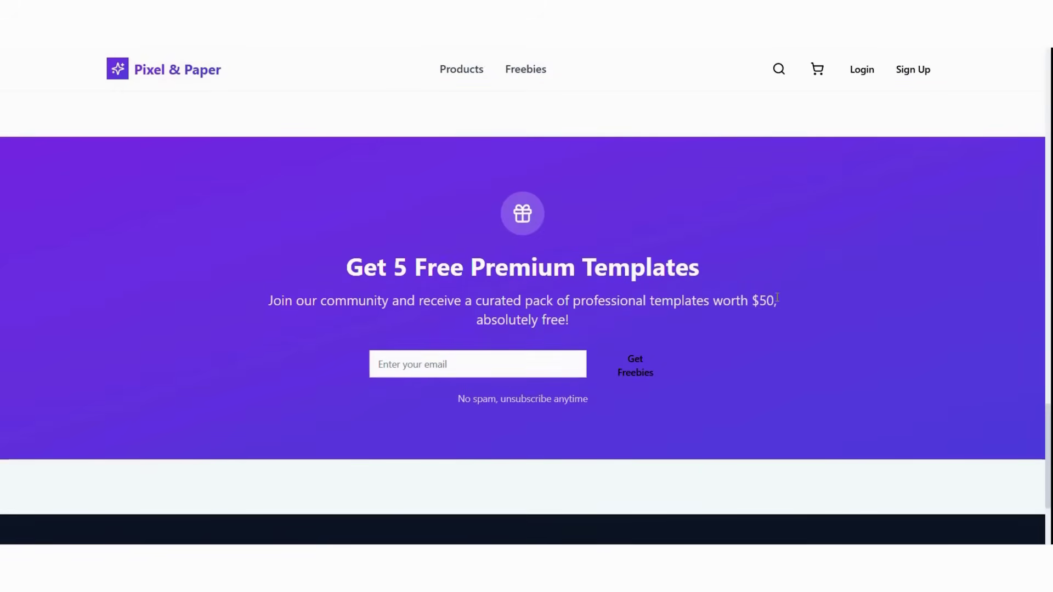
pyautogui.scroll(15, 1013, 292)
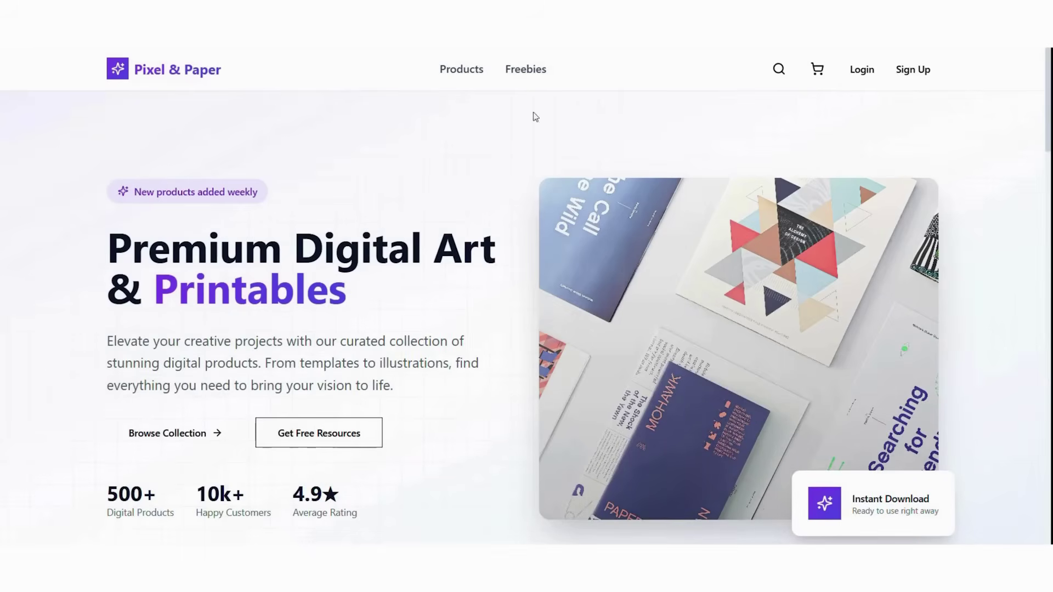
# Exit the full-screen preview and bring up the Integrations panel
pyautogui.press('Escape')
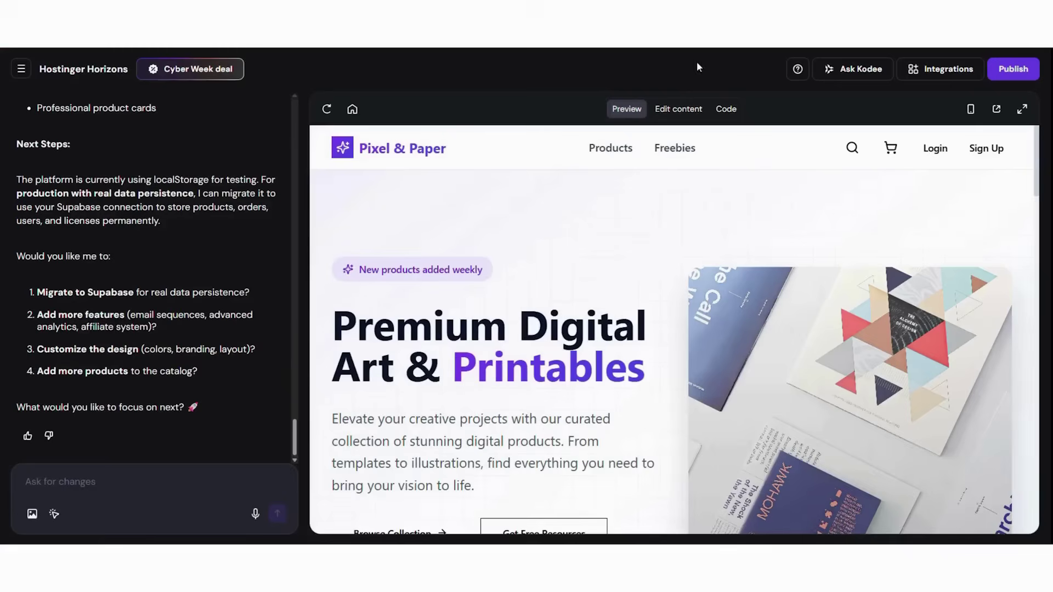
pyautogui.click(927, 77)
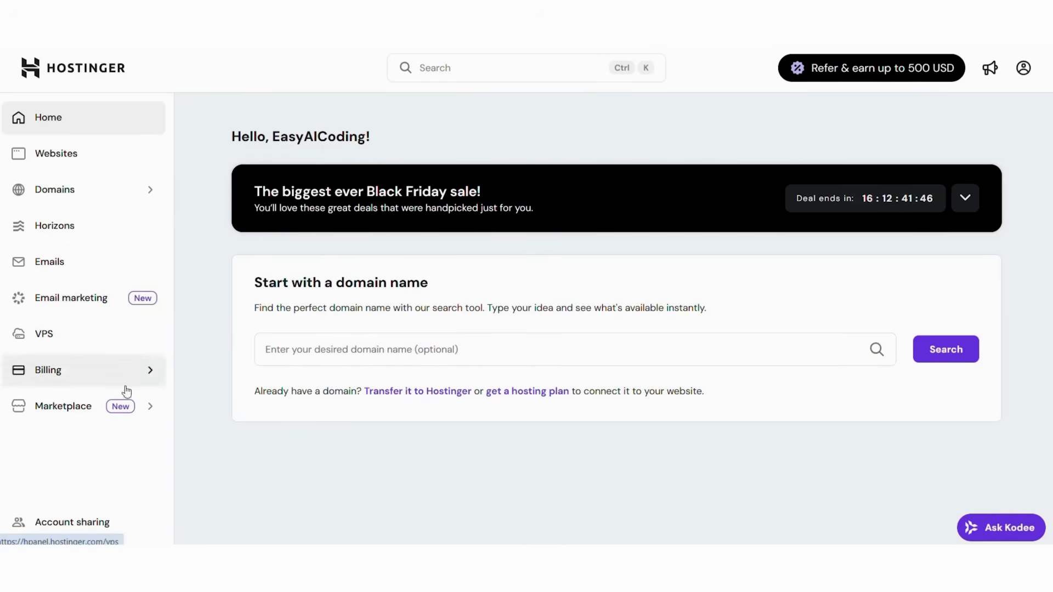
# Go to the Horizons section of hPanel and launch Horizons with Try now
pyautogui.click(69, 237)
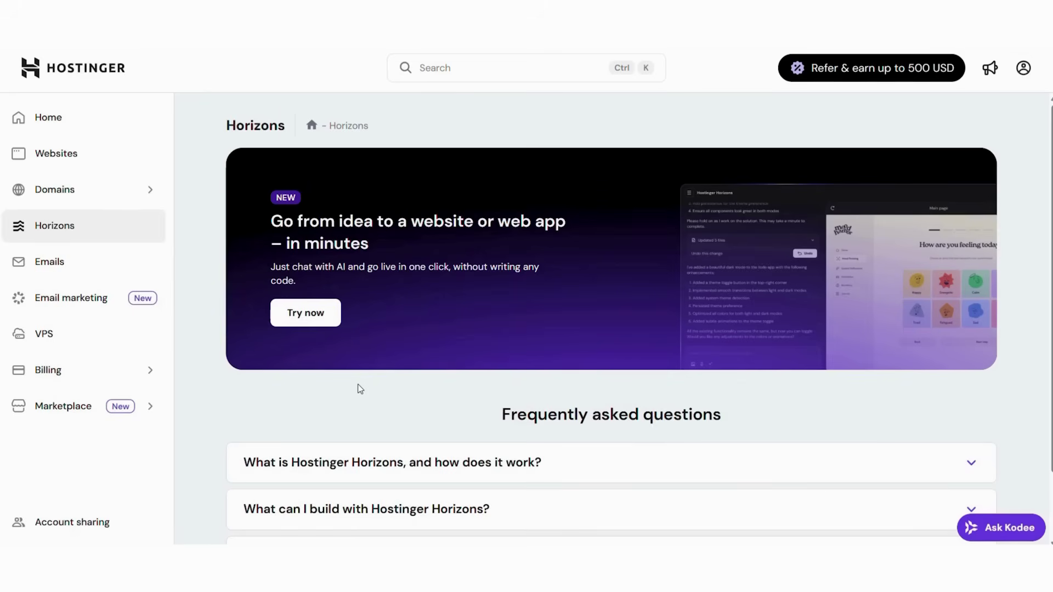
pyautogui.click(301, 326)
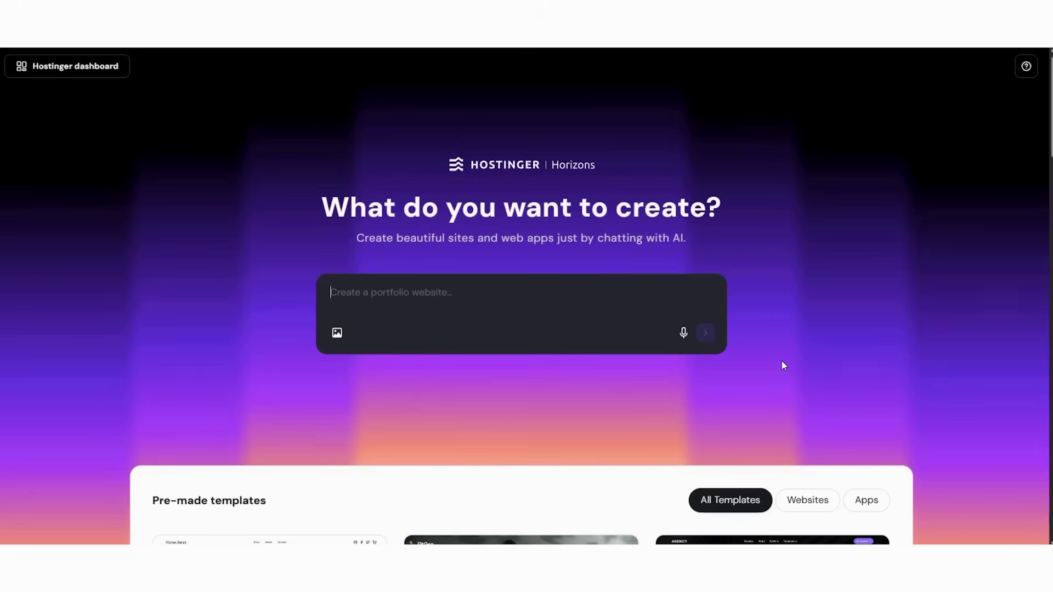
pyautogui.scroll(-6, 930, 362)
pyautogui.scroll(-10, 910, 340)
pyautogui.scroll(-15, 910, 341)
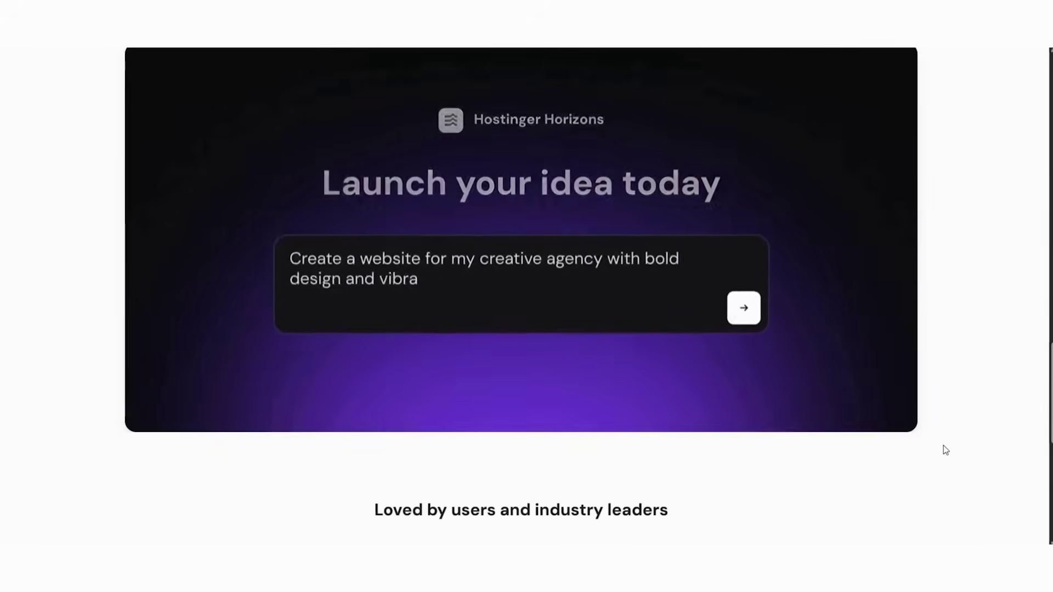
pyautogui.scroll(20, 948, 384)
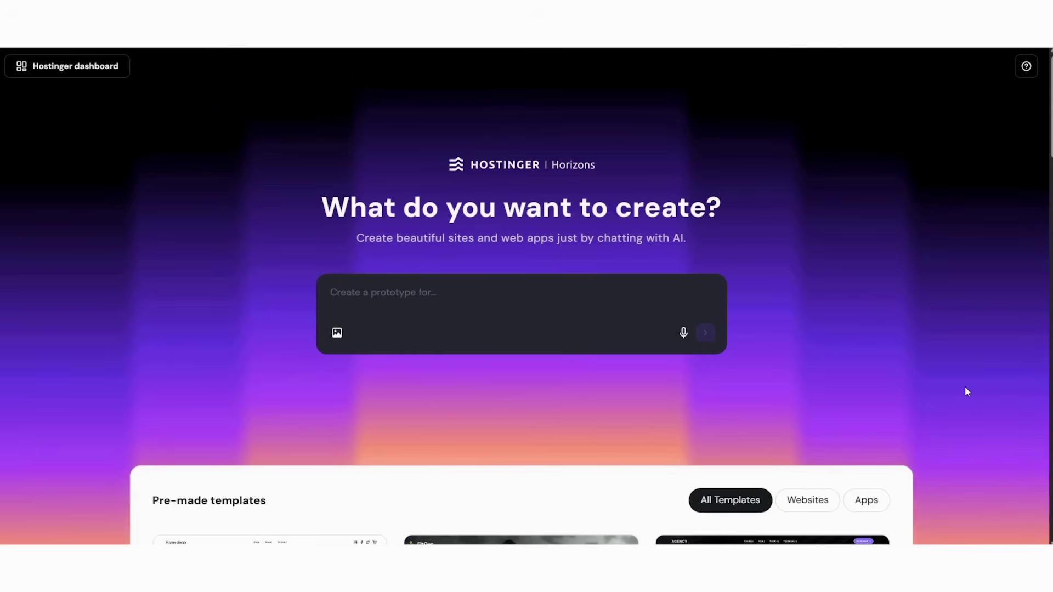
pyautogui.scroll(-5, 960, 417)
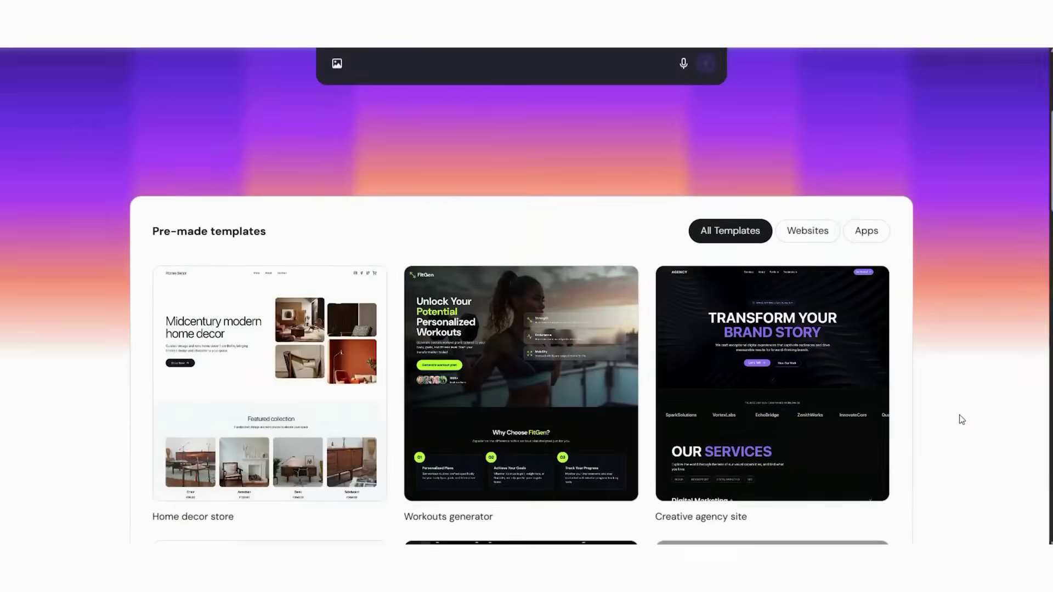
pyautogui.scroll(-2, 959, 414)
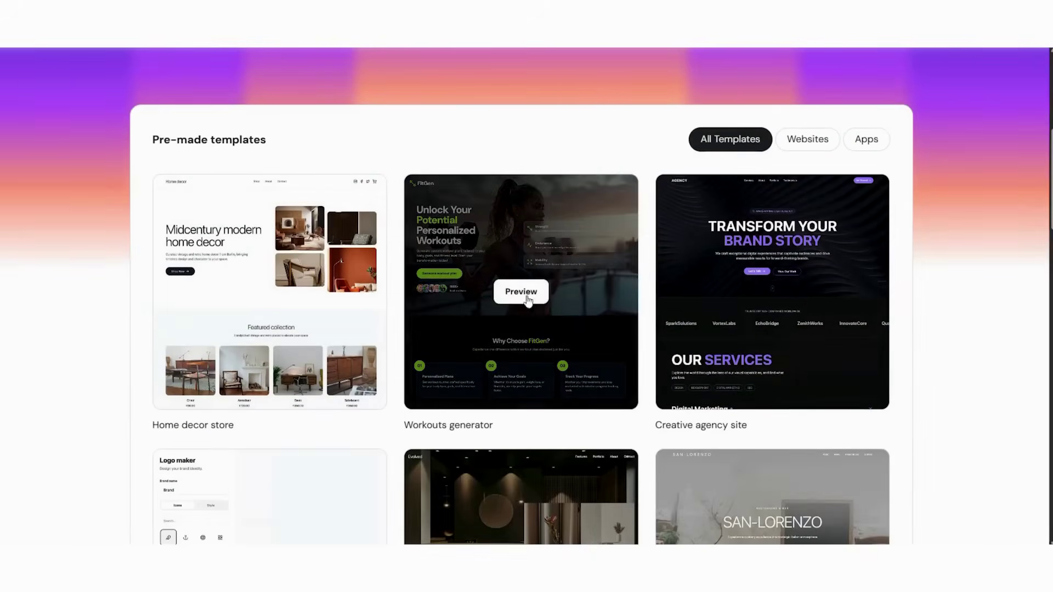
pyautogui.scroll(-5, 940, 383)
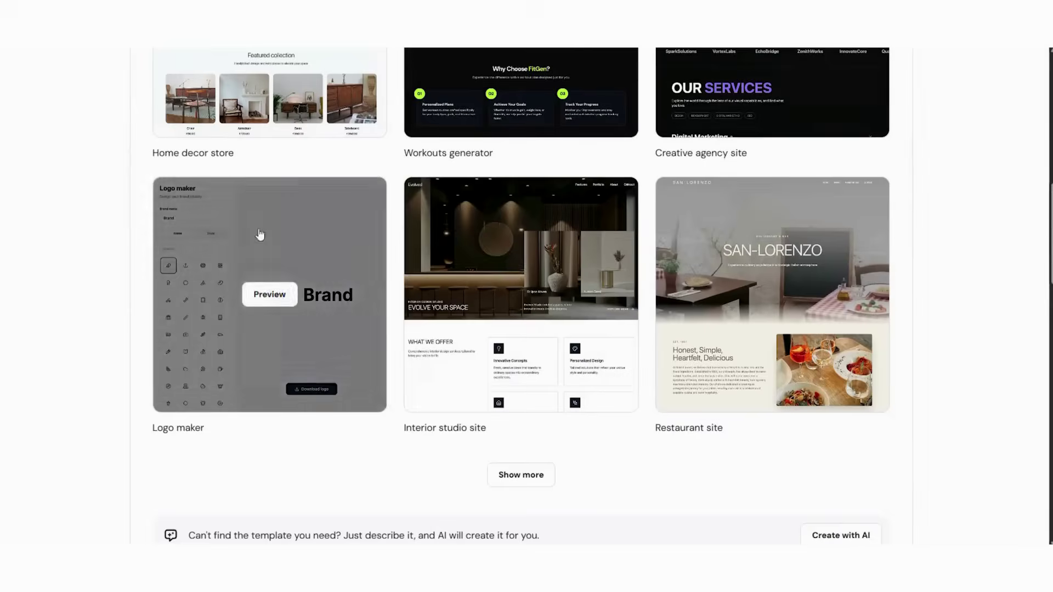
pyautogui.scroll(12, 936, 320)
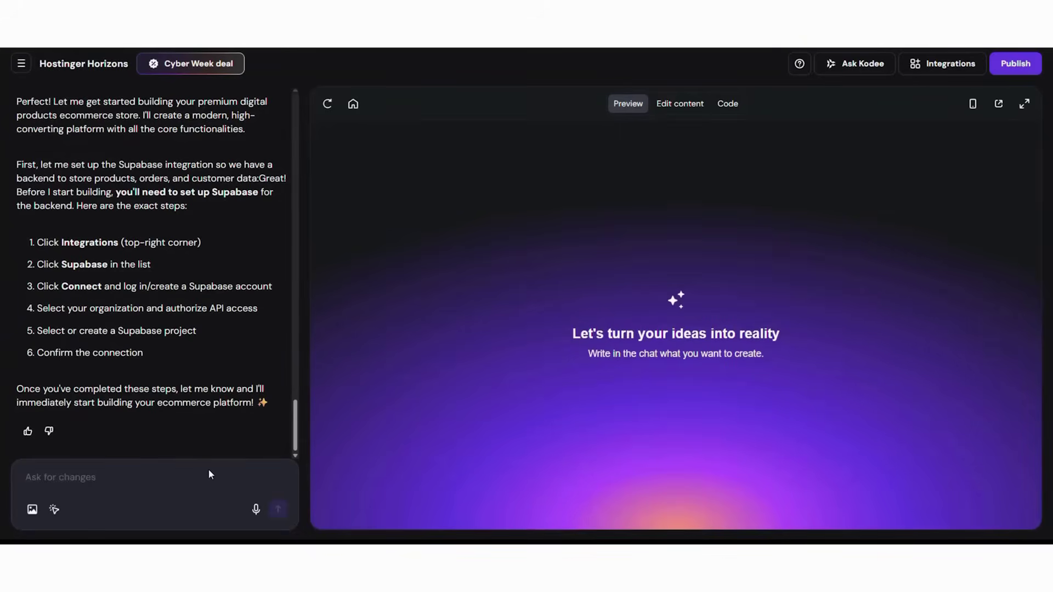
# Send 'done' to the Horizons AI to confirm the Supabase setup is complete
pyautogui.write('done')
pyautogui.press('Return')
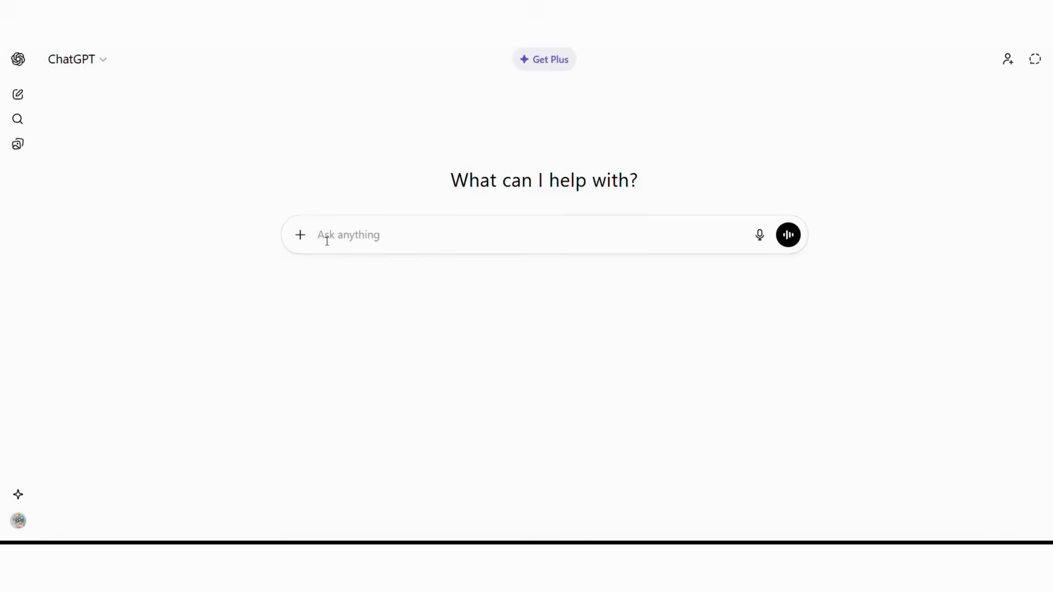
# Paste and send the Digital Products and Prints Store idea prompt to ChatGPT
pyautogui.write('"Give me a well-structured idea for a \'Digital Products and Prints Store\' website. Include target audience, product categories, unique value proposition, pricing strategy, and key features that will convert visitors into customers for digital downloads and printable products."')
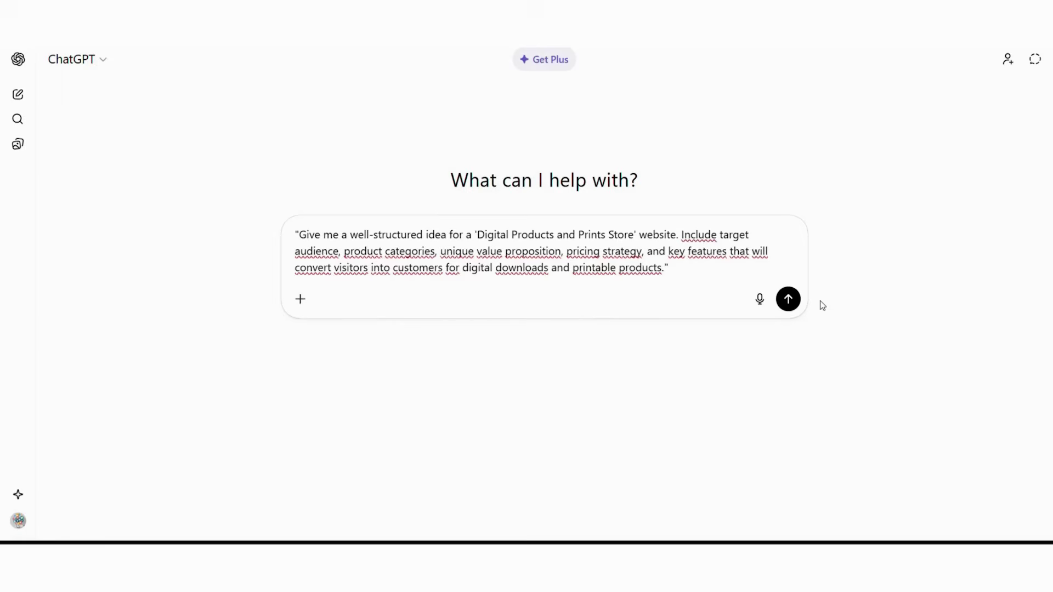
pyautogui.click(791, 301)
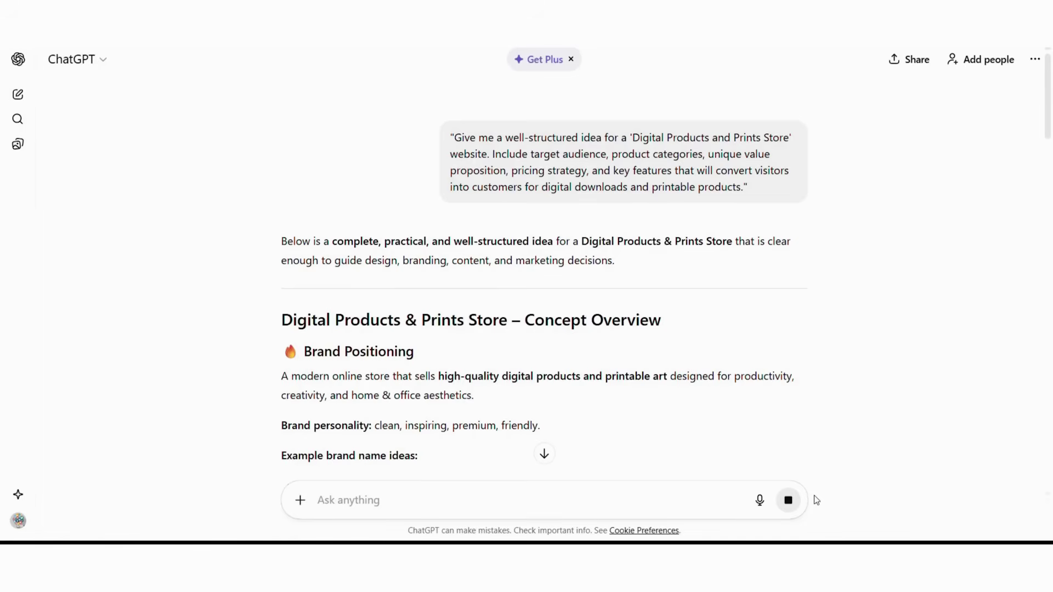
pyautogui.scroll(-2, 804, 459)
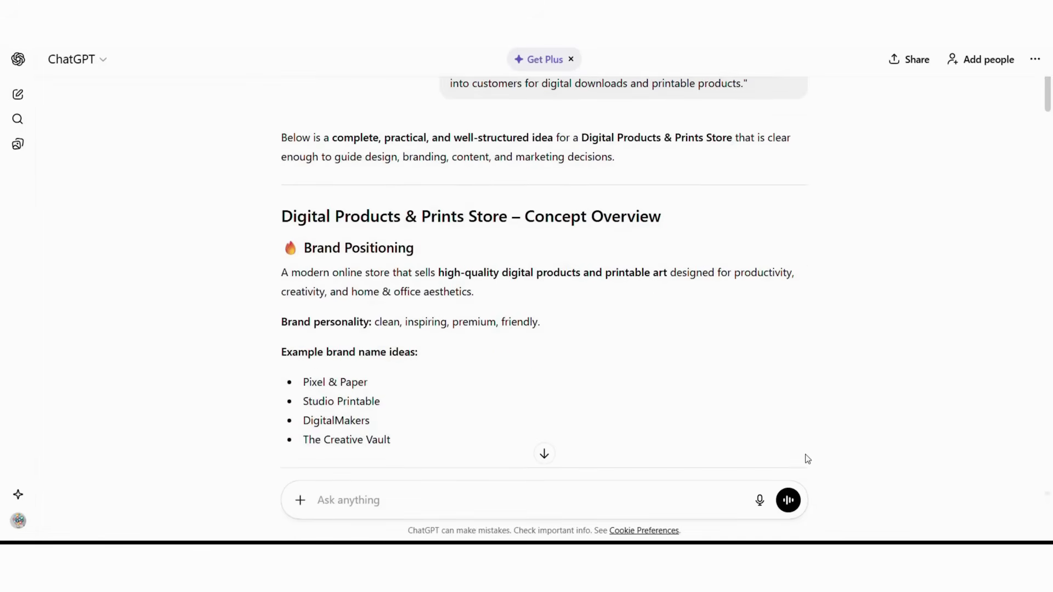
pyautogui.scroll(-3, 806, 459)
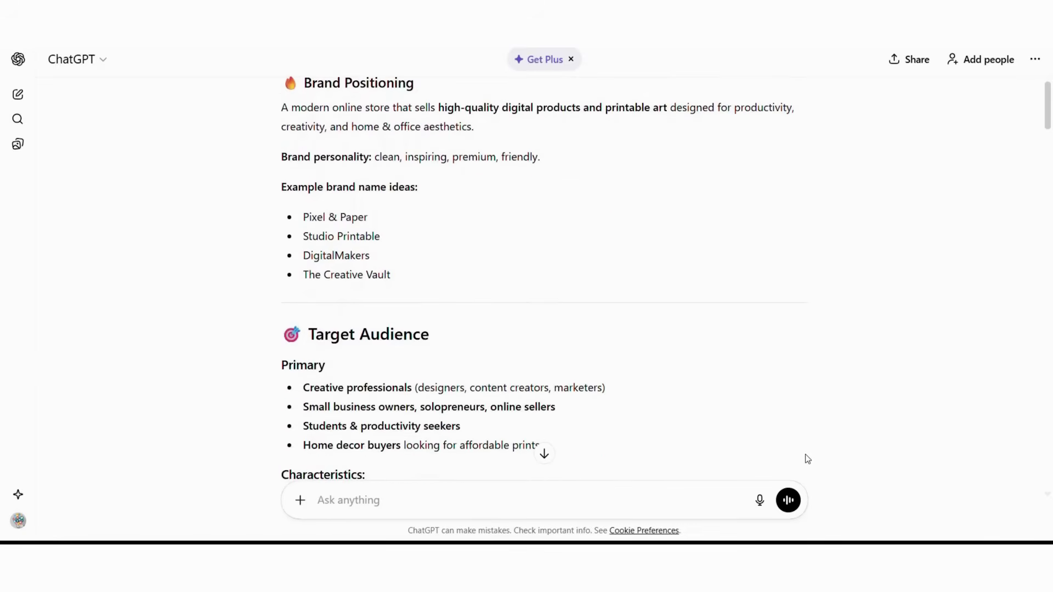
pyautogui.scroll(-5, 805, 459)
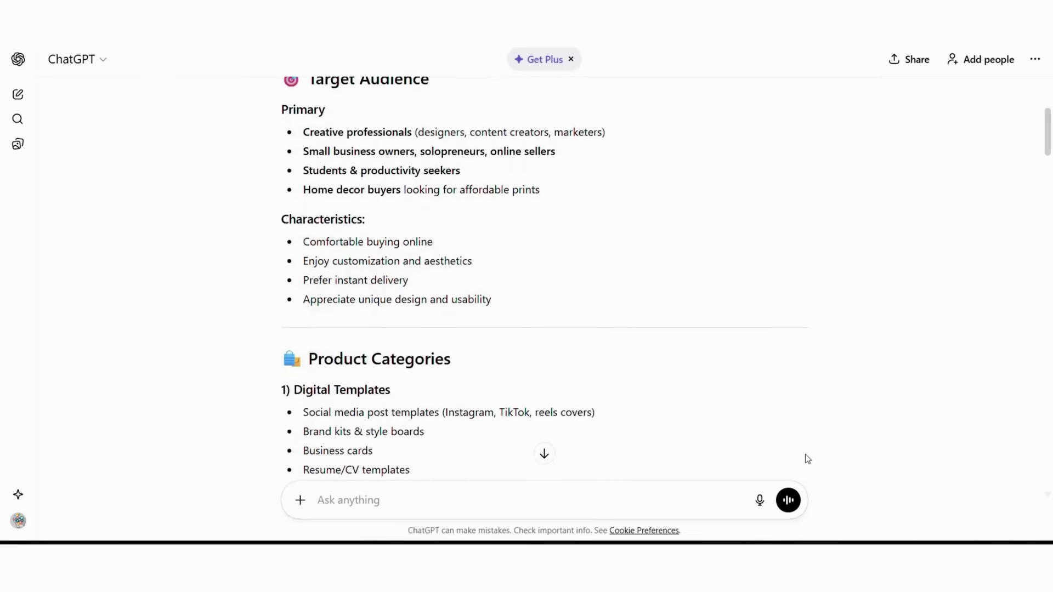
pyautogui.scroll(-4, 806, 459)
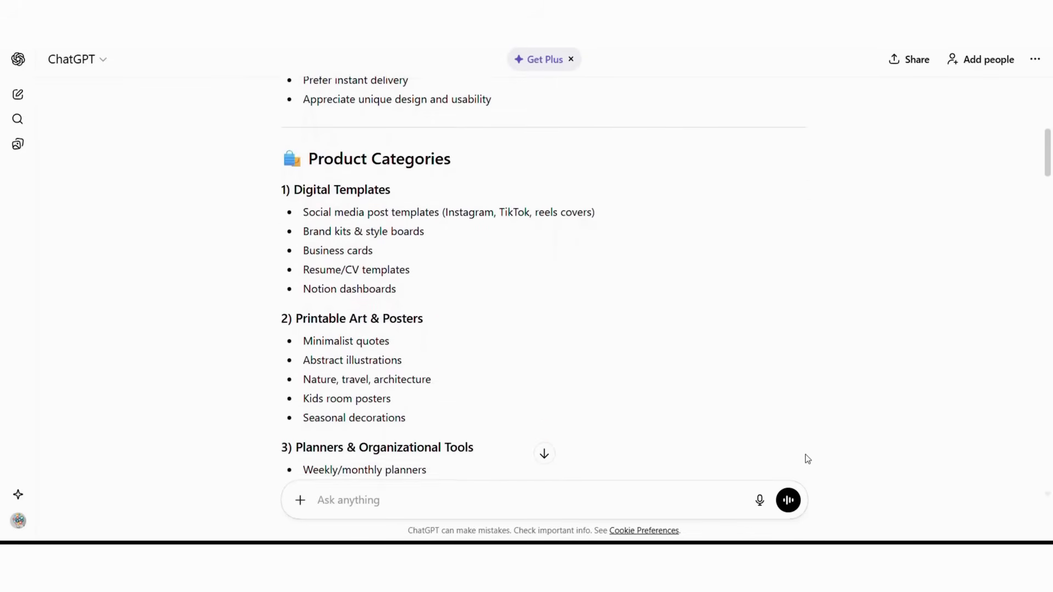
pyautogui.scroll(-2, 805, 455)
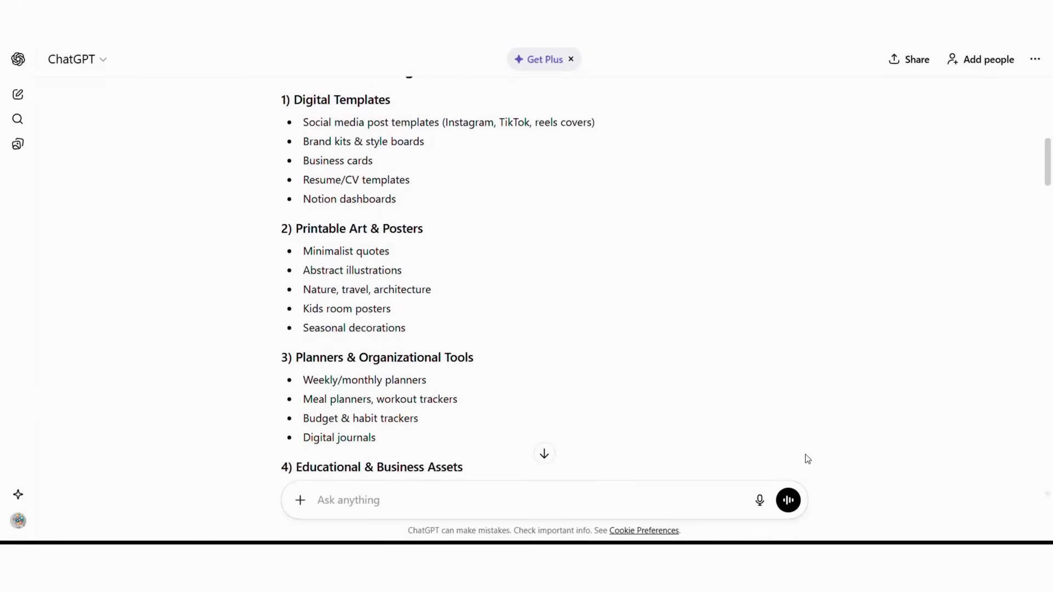
pyautogui.scroll(-3, 808, 458)
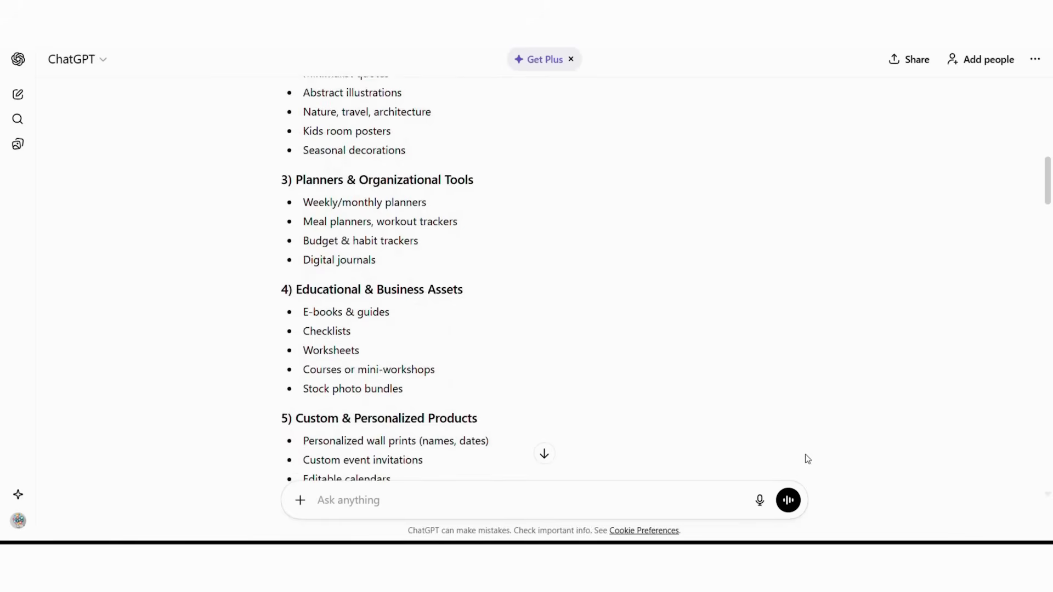
pyautogui.scroll(-3, 807, 459)
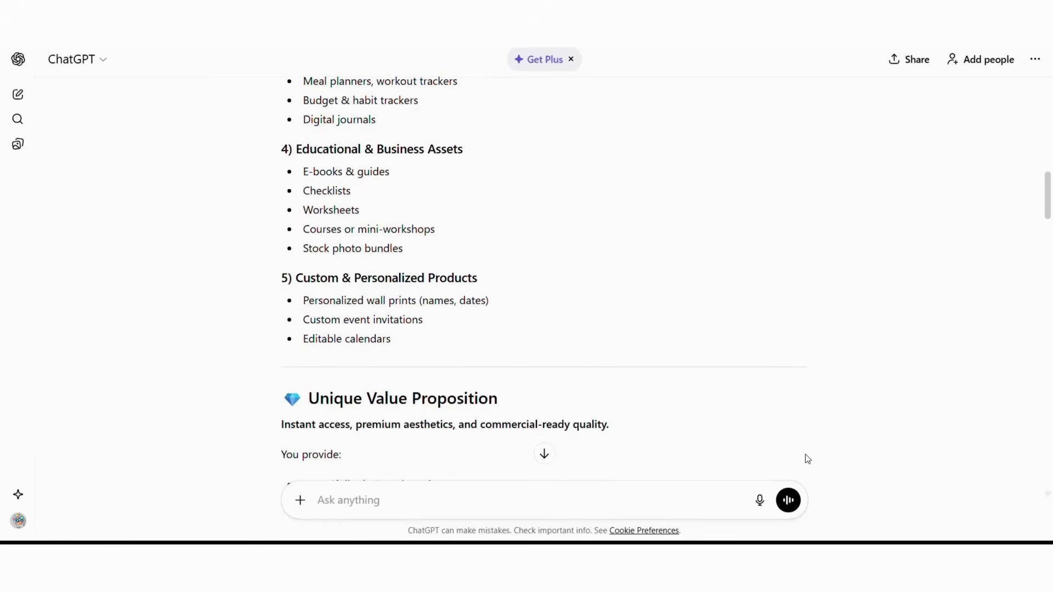
pyautogui.scroll(-2, 808, 458)
pyautogui.scroll(-4, 808, 459)
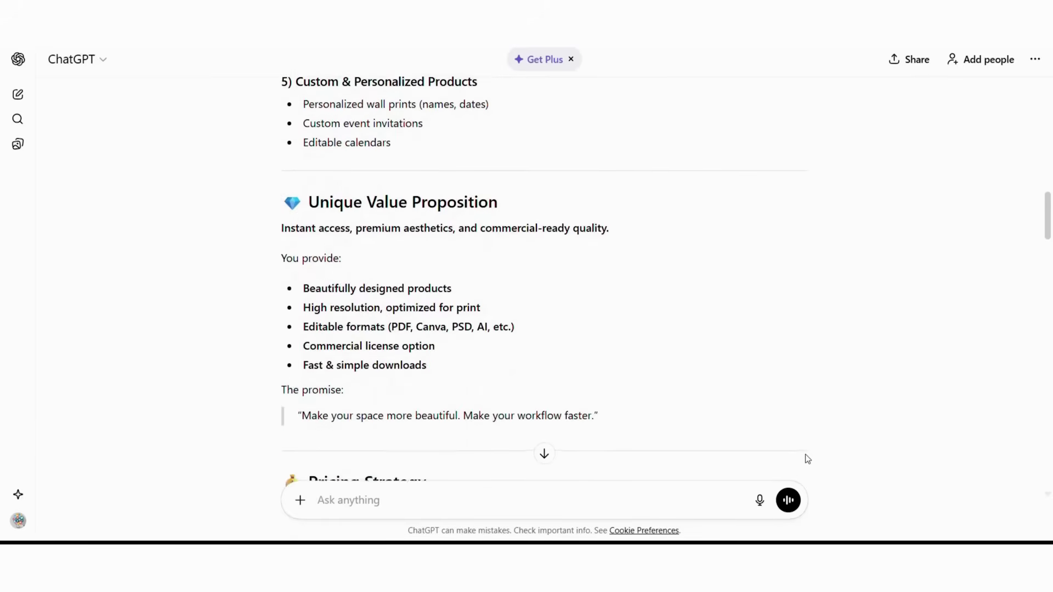
pyautogui.scroll(-4, 808, 459)
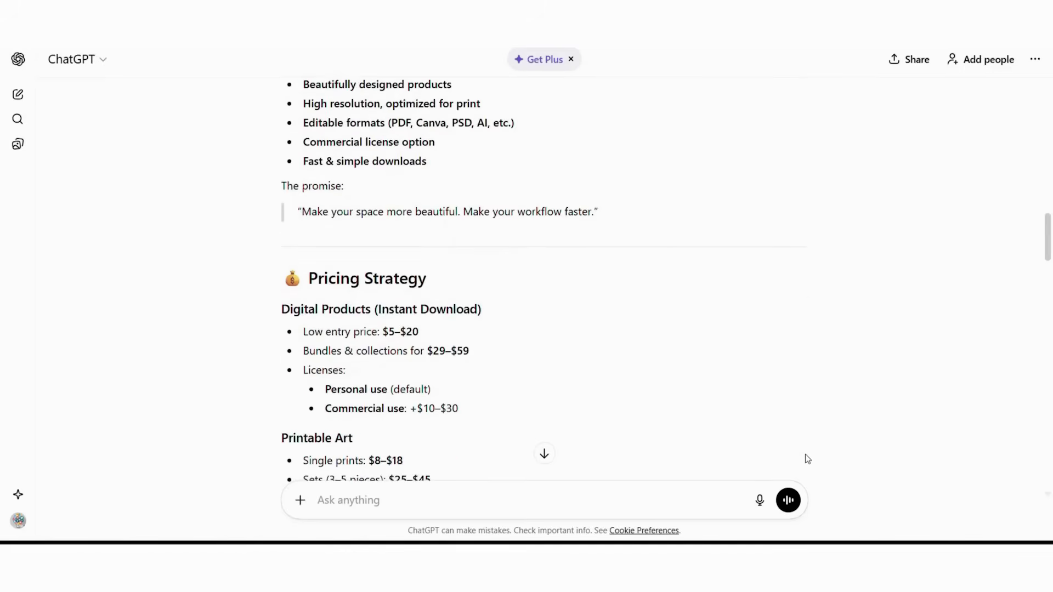
pyautogui.scroll(-3, 807, 458)
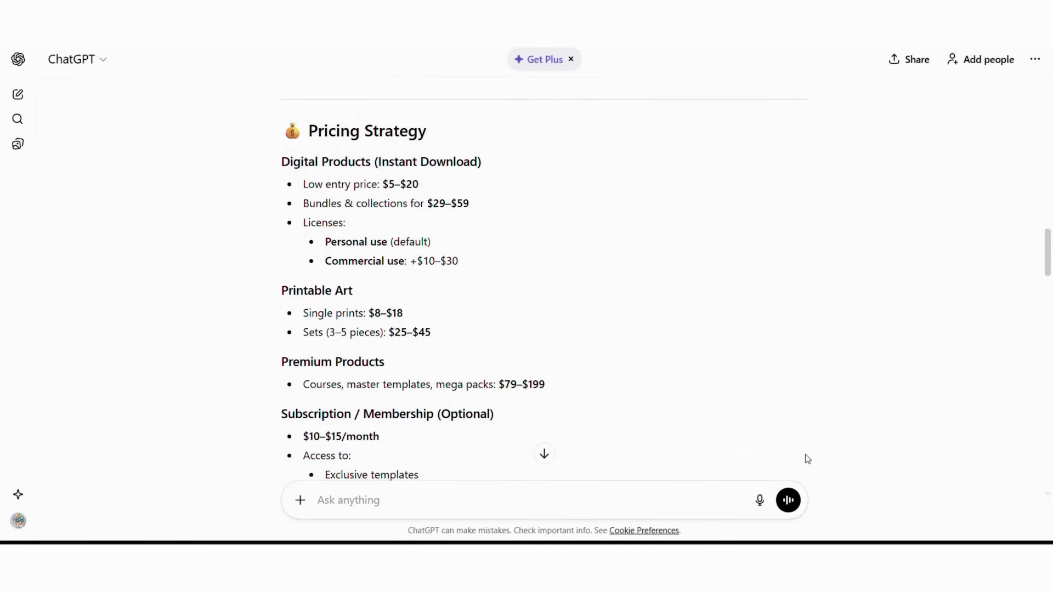
pyautogui.scroll(-4, 805, 455)
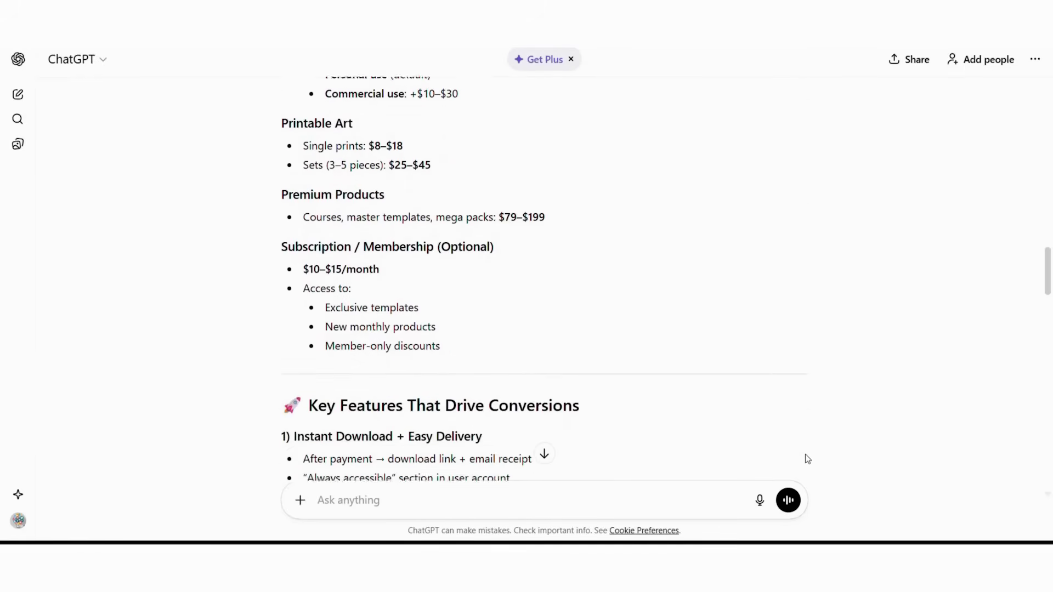
pyautogui.scroll(-6, 808, 459)
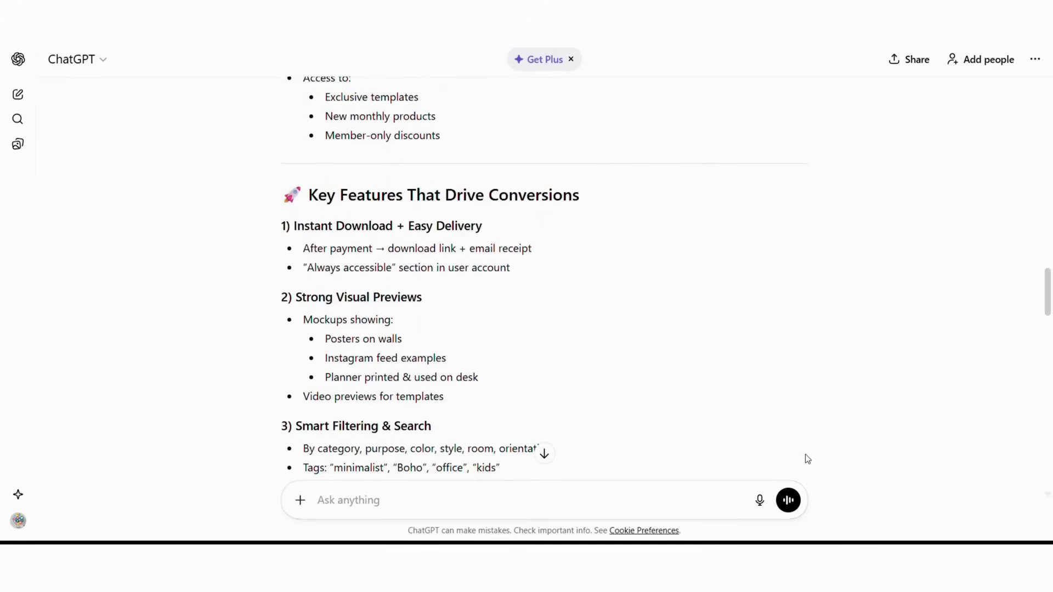
pyautogui.scroll(-3, 807, 459)
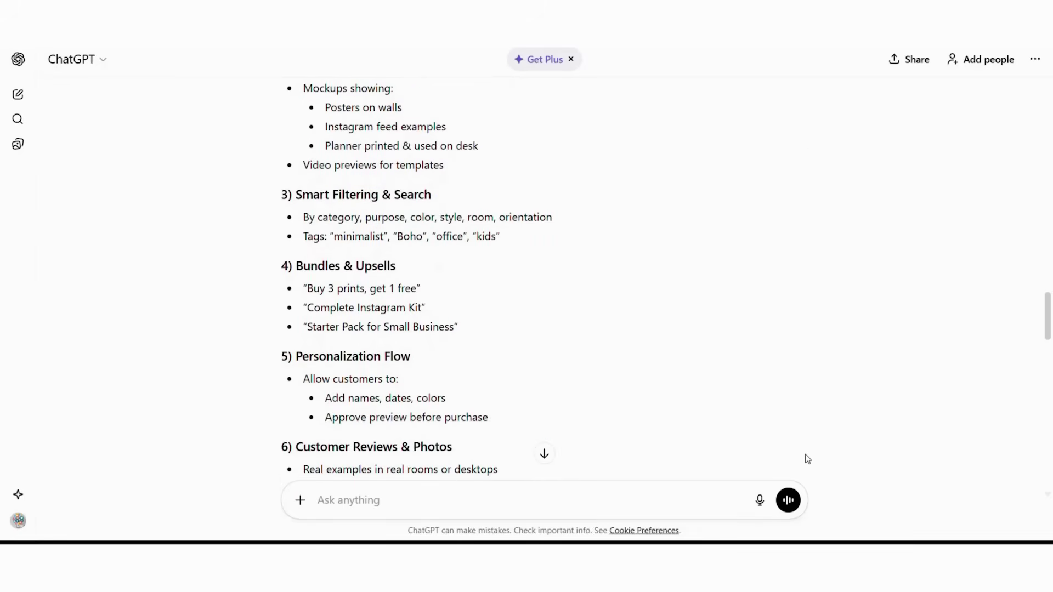
pyautogui.scroll(-4, 807, 459)
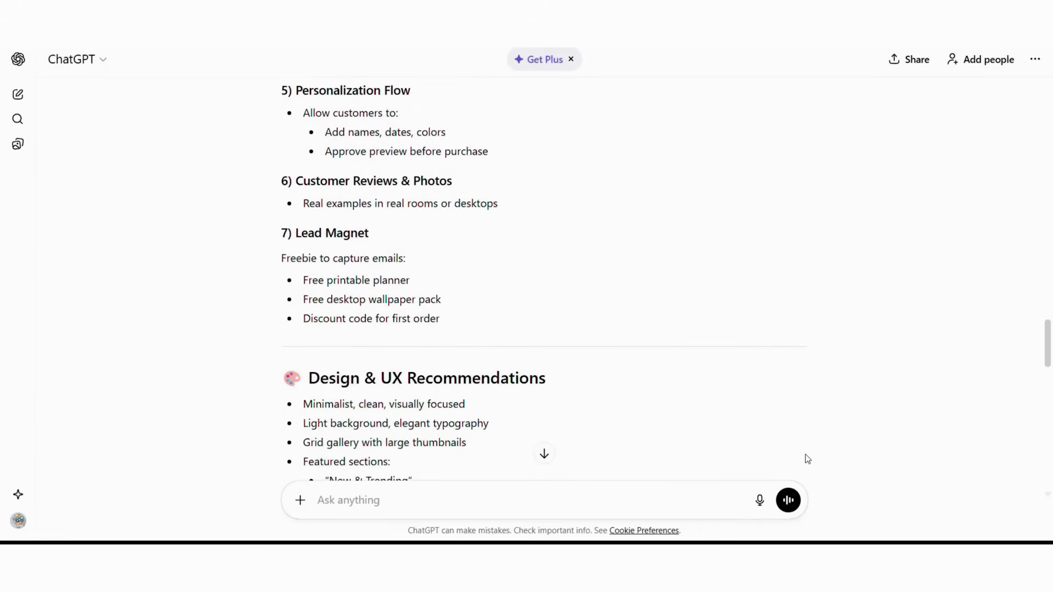
pyautogui.scroll(-5, 807, 459)
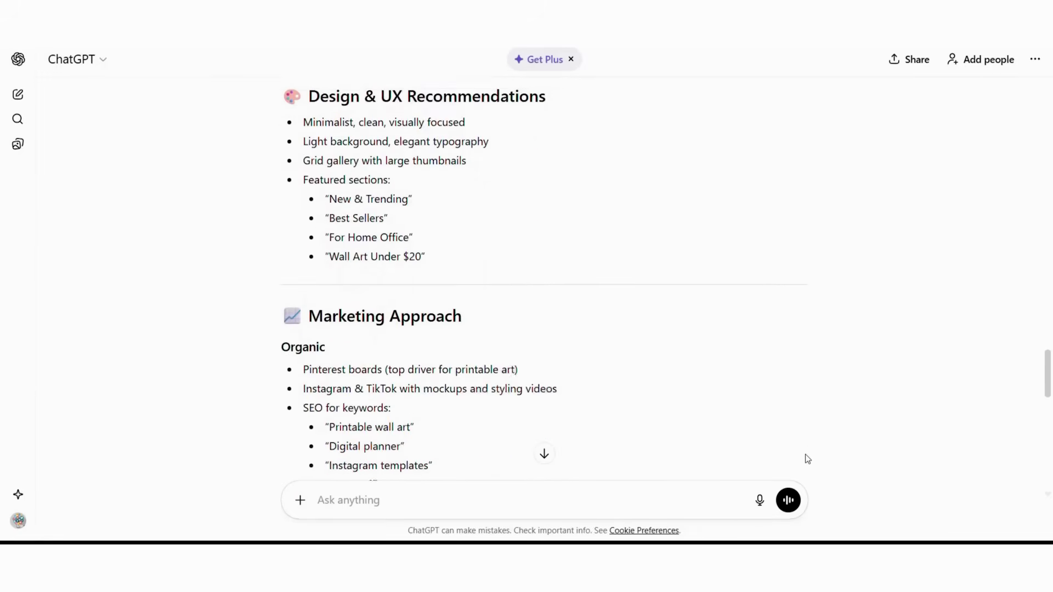
pyautogui.scroll(-5, 805, 454)
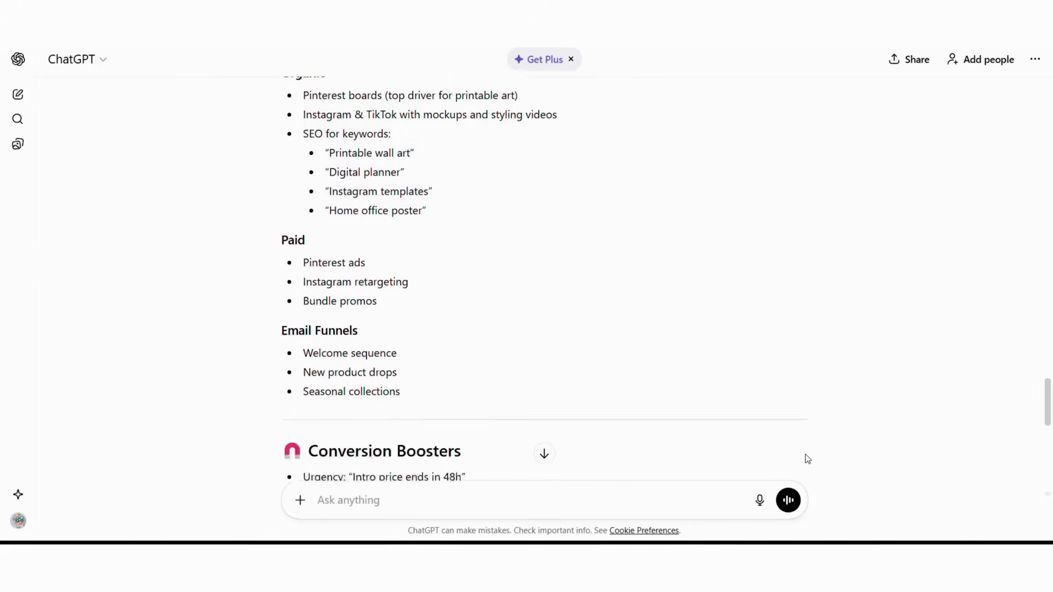
pyautogui.scroll(-6, 805, 455)
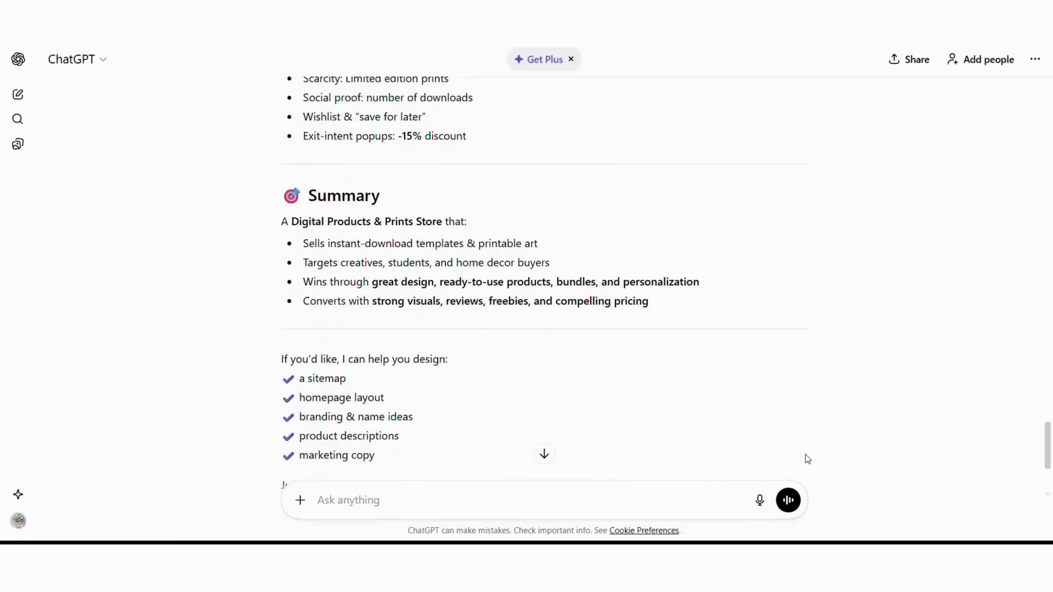
pyautogui.scroll(-1, 836, 475)
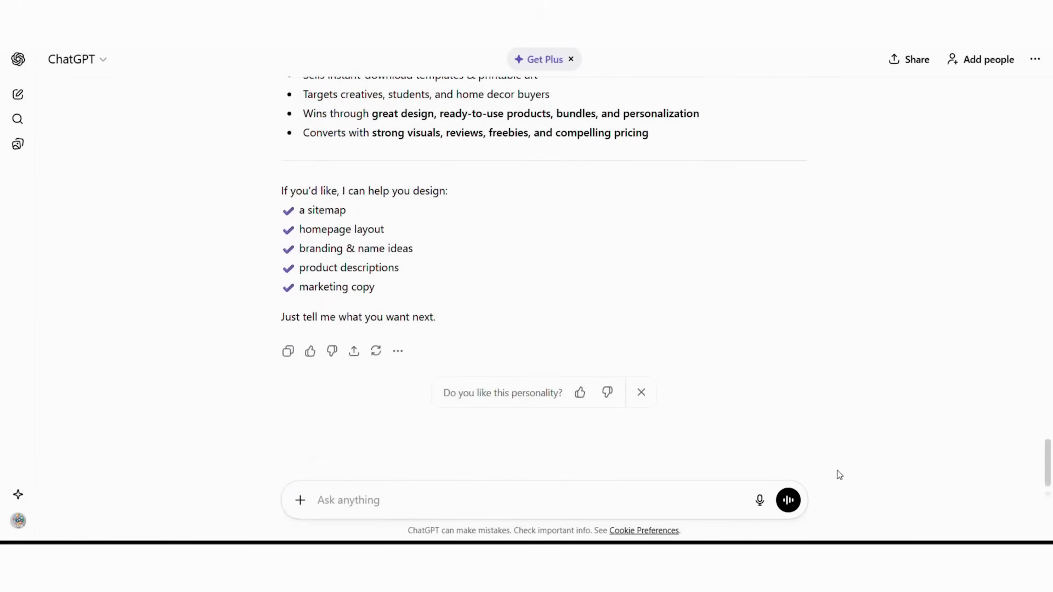
# Dismiss the personality feedback question and send ChatGPT the pasted ecommerce-features prompt
pyautogui.click(643, 427)
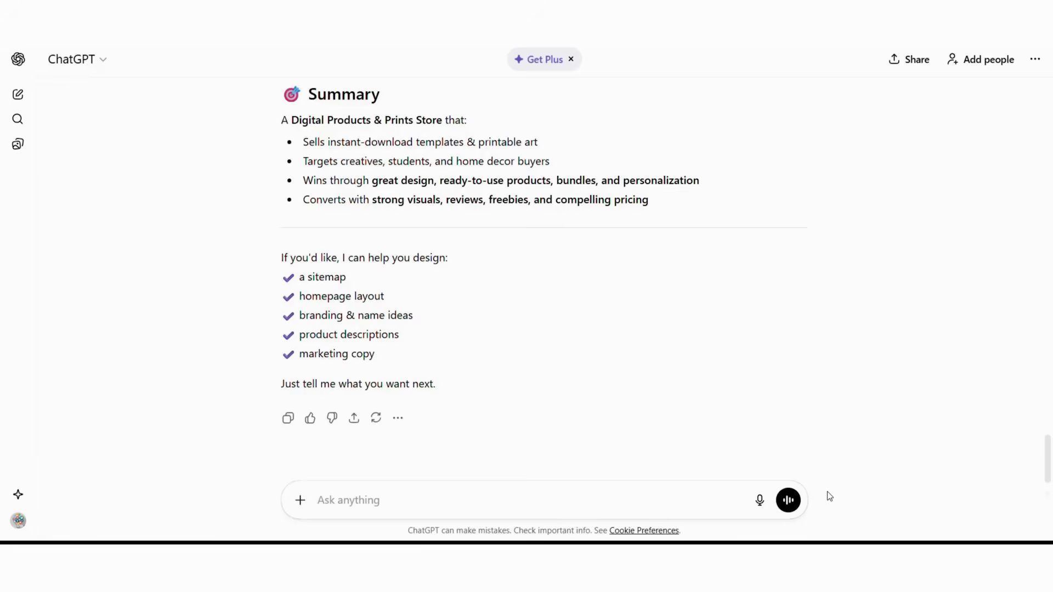
pyautogui.click(385, 505)
pyautogui.write('"Now give me specific ecommerce features this digital products and prints store should have. Include product catalog, digital delivery system, payment processing, customer accounts, licensing management, and any other essential functionality. Be specific about how each feature works for digital product sales."')
pyautogui.scroll(-1, 740, 347)
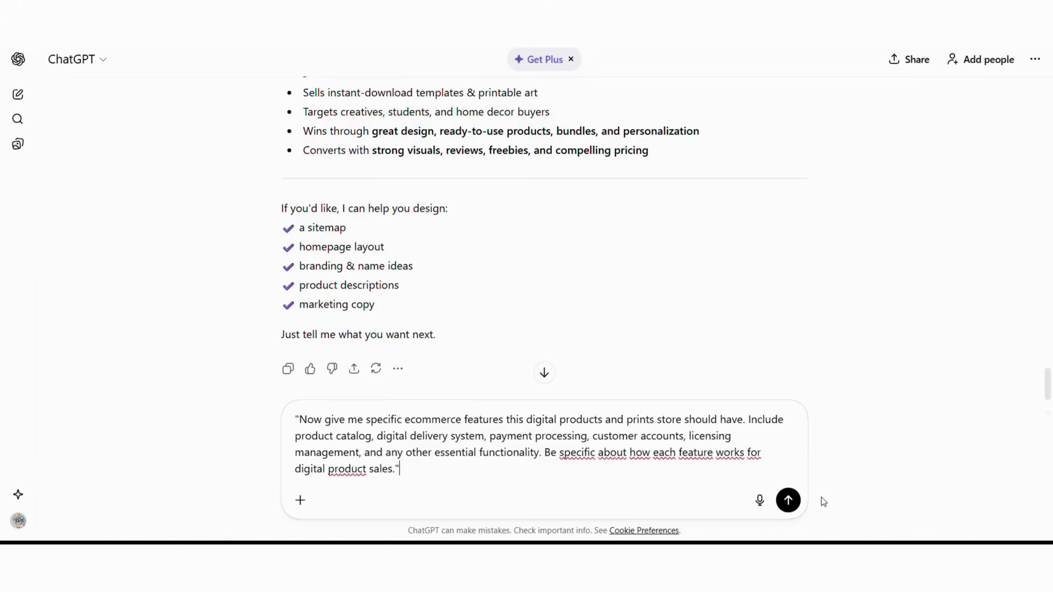
pyautogui.press('Return')
# Read through ChatGPT's feature reply from Product Catalog & Display down to the Final Summary table
pyautogui.scroll(2, 801, 402)
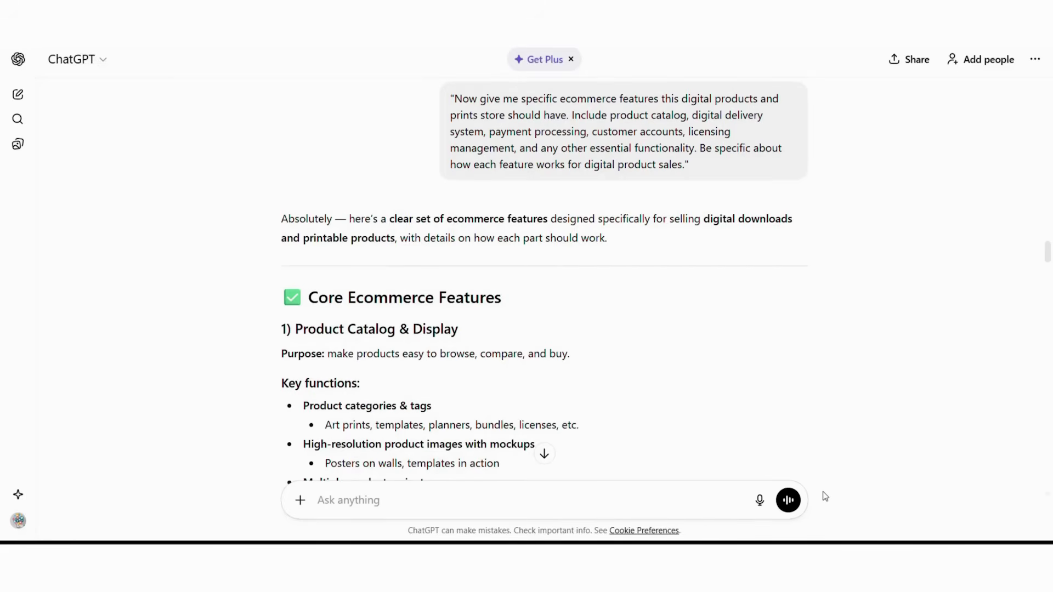
pyautogui.scroll(-2, 801, 449)
pyautogui.scroll(-3, 805, 452)
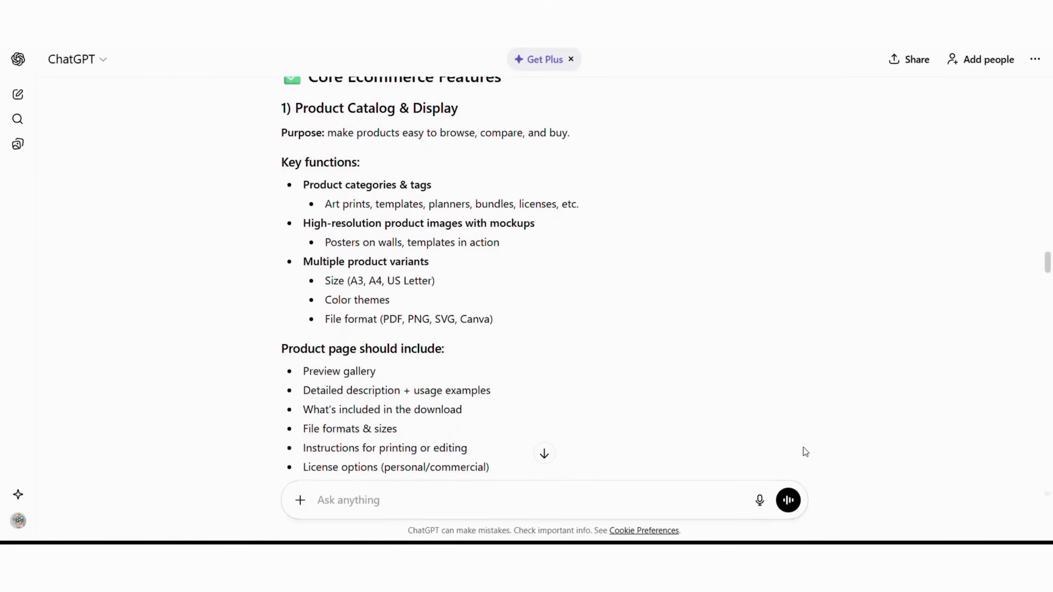
pyautogui.scroll(-2, 805, 451)
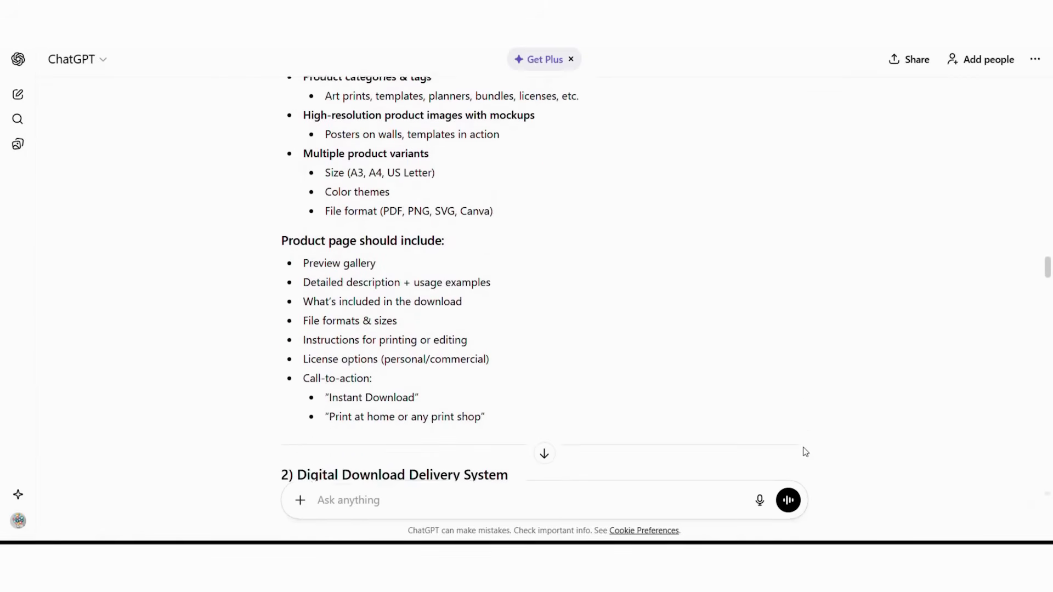
pyautogui.scroll(-3, 804, 448)
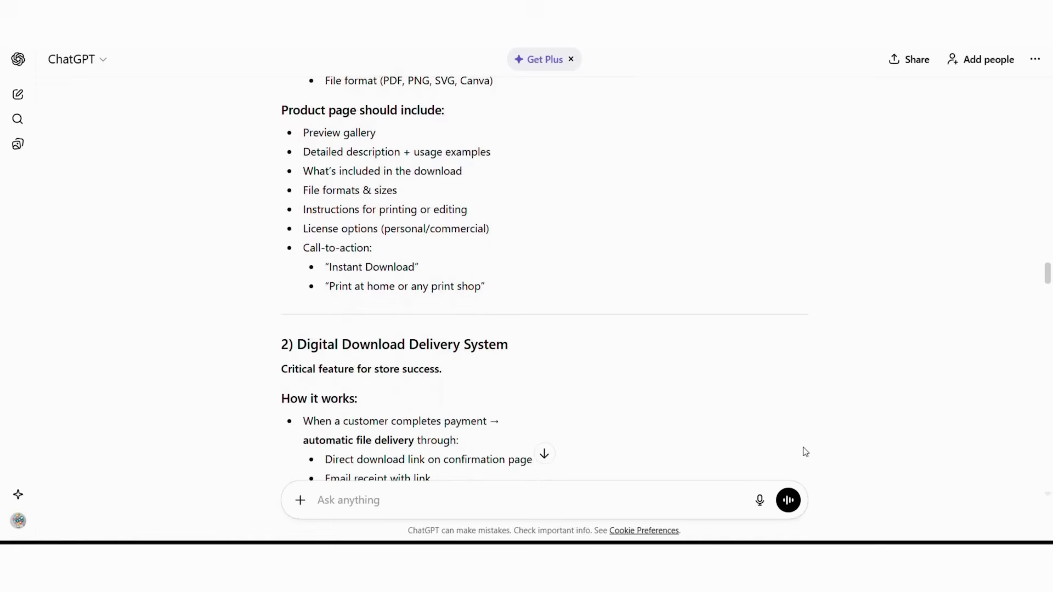
pyautogui.scroll(-5, 804, 451)
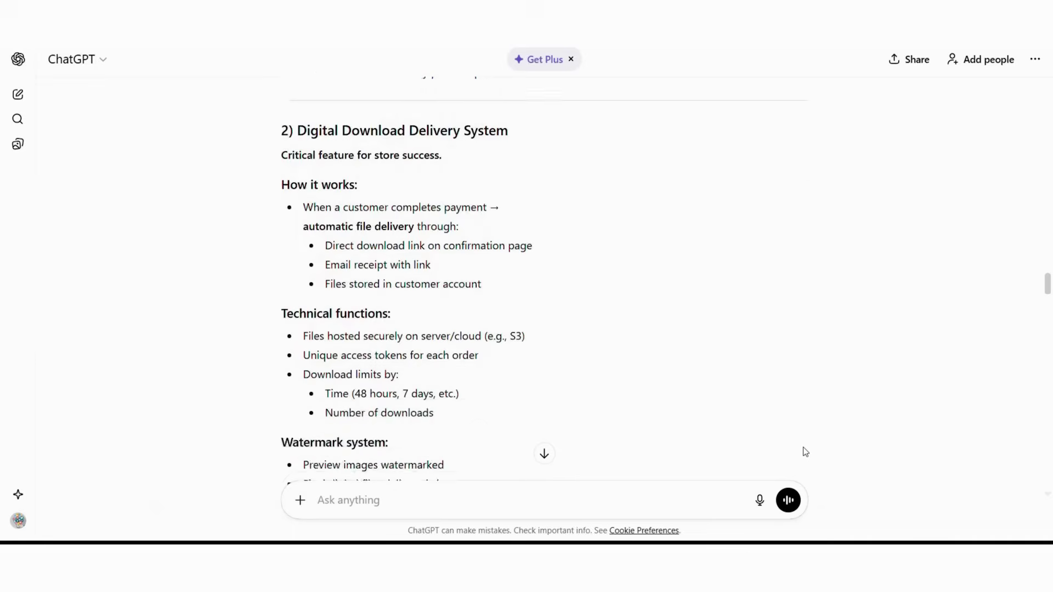
pyautogui.scroll(-5, 805, 452)
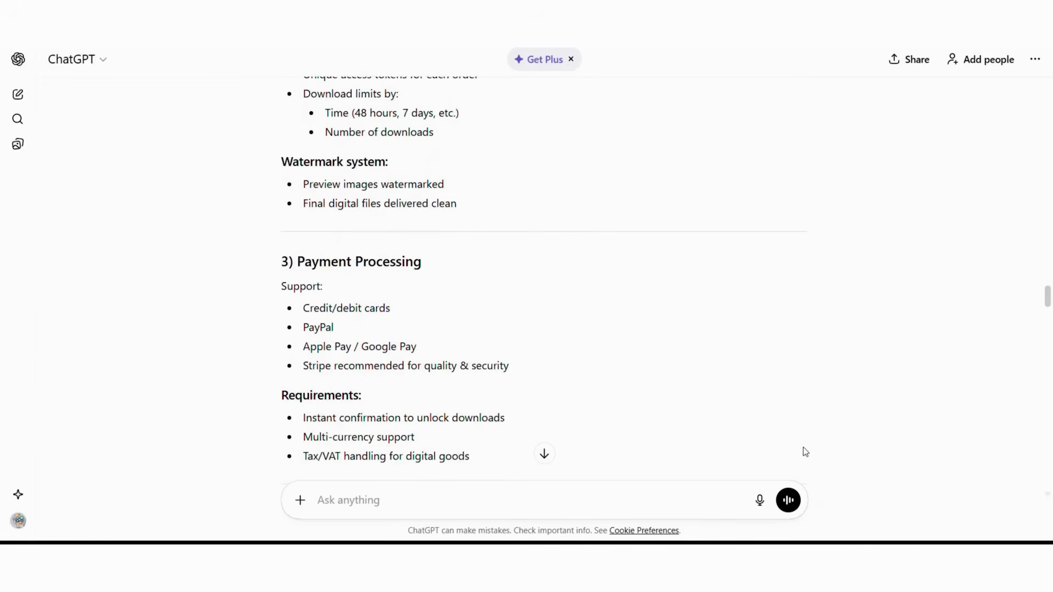
pyautogui.scroll(-6, 805, 451)
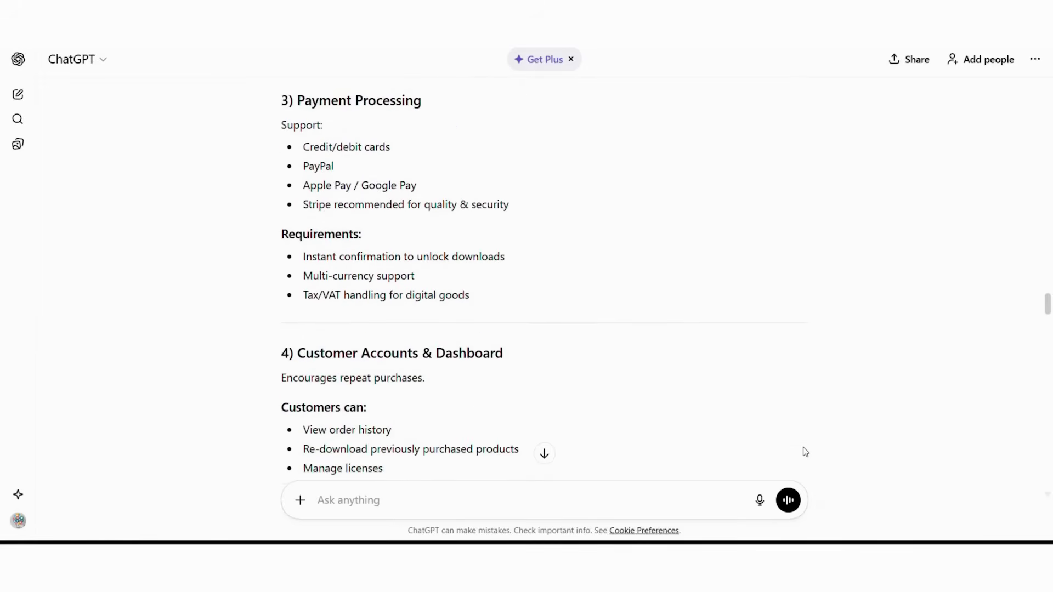
pyautogui.scroll(-5, 805, 451)
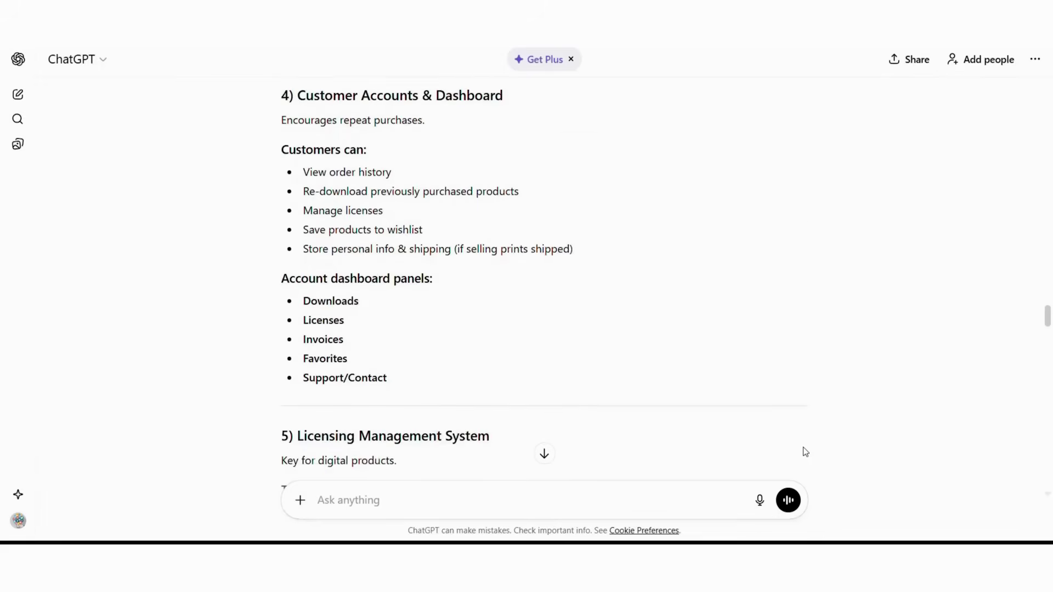
pyautogui.scroll(-4, 804, 451)
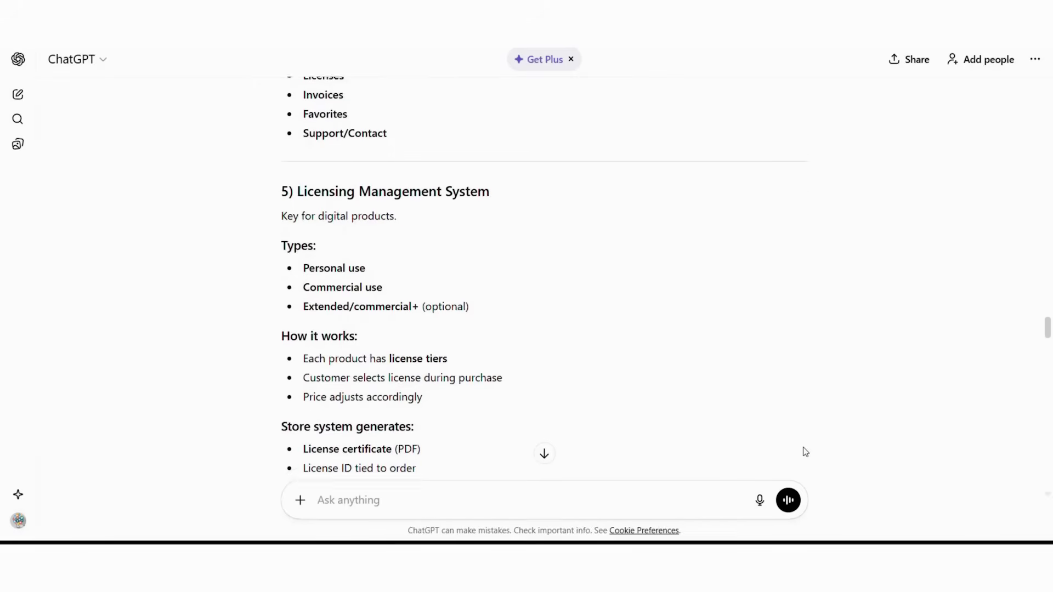
pyautogui.scroll(-5, 805, 451)
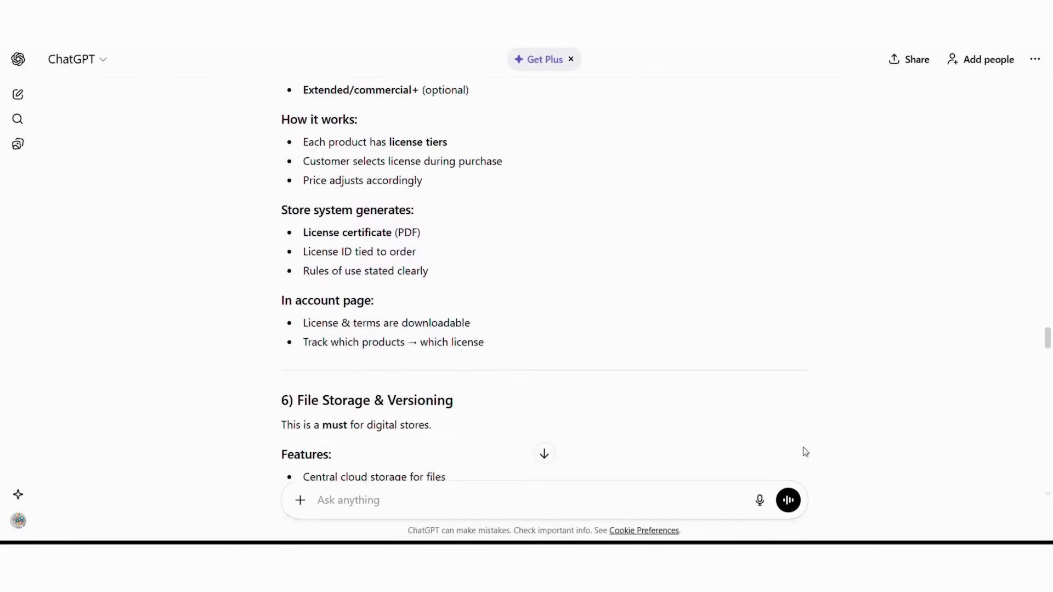
pyautogui.scroll(-3, 805, 452)
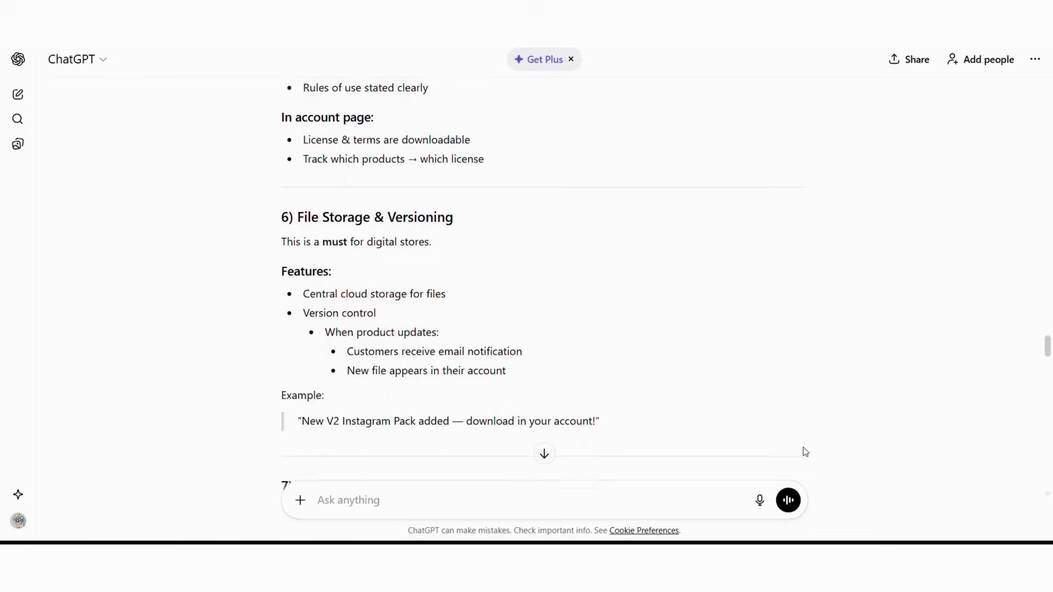
pyautogui.scroll(-3, 805, 451)
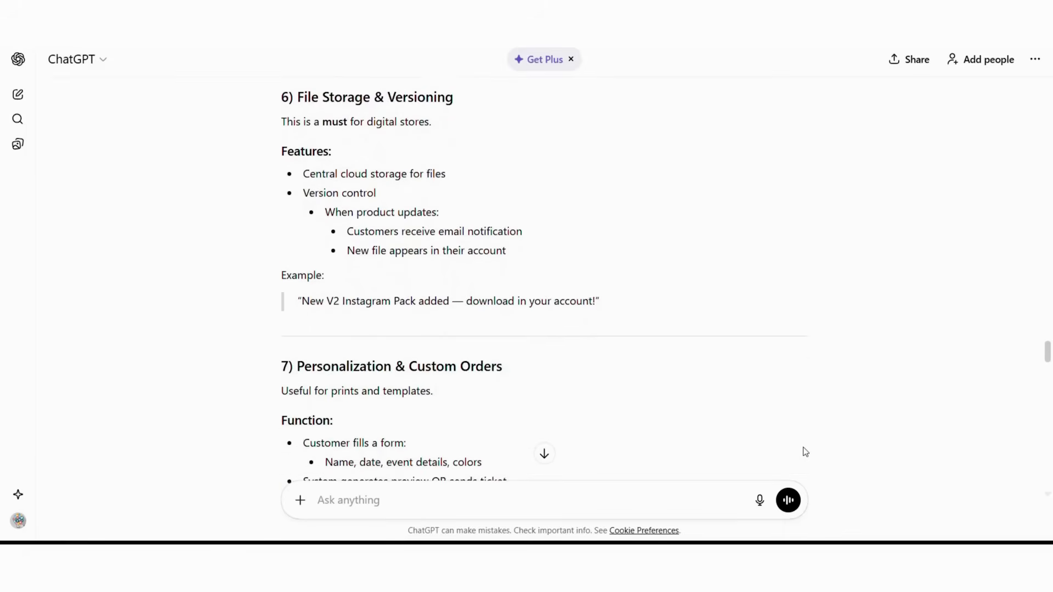
pyautogui.scroll(-2, 804, 452)
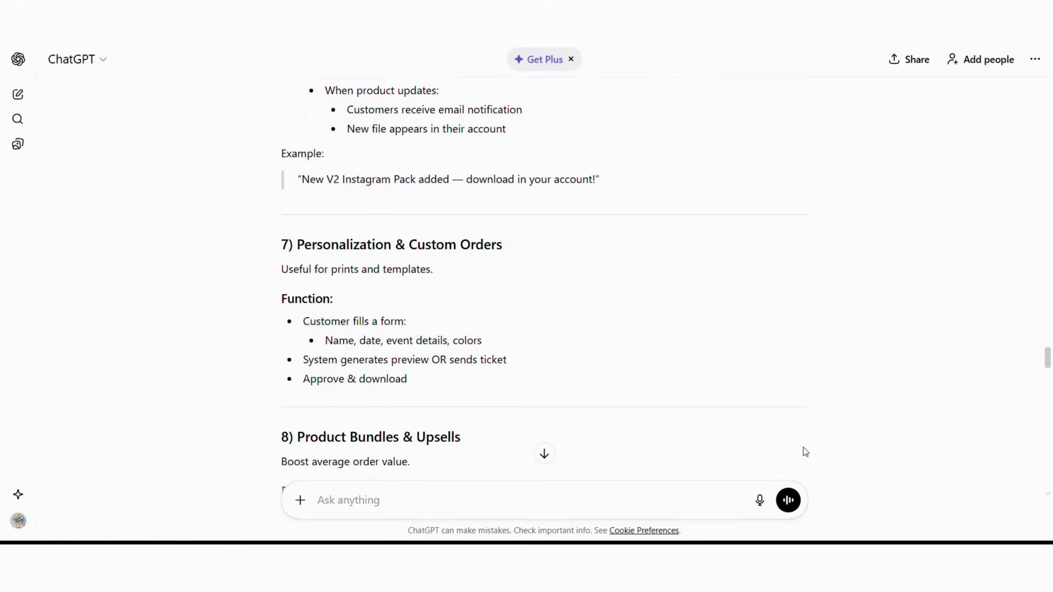
pyautogui.scroll(-2, 804, 452)
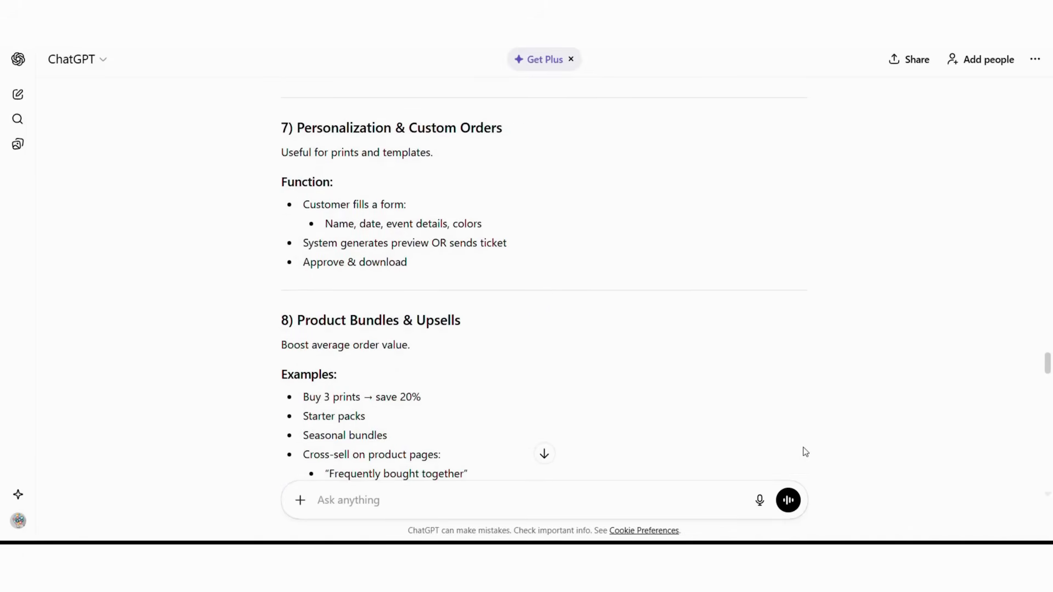
pyautogui.scroll(-3, 805, 451)
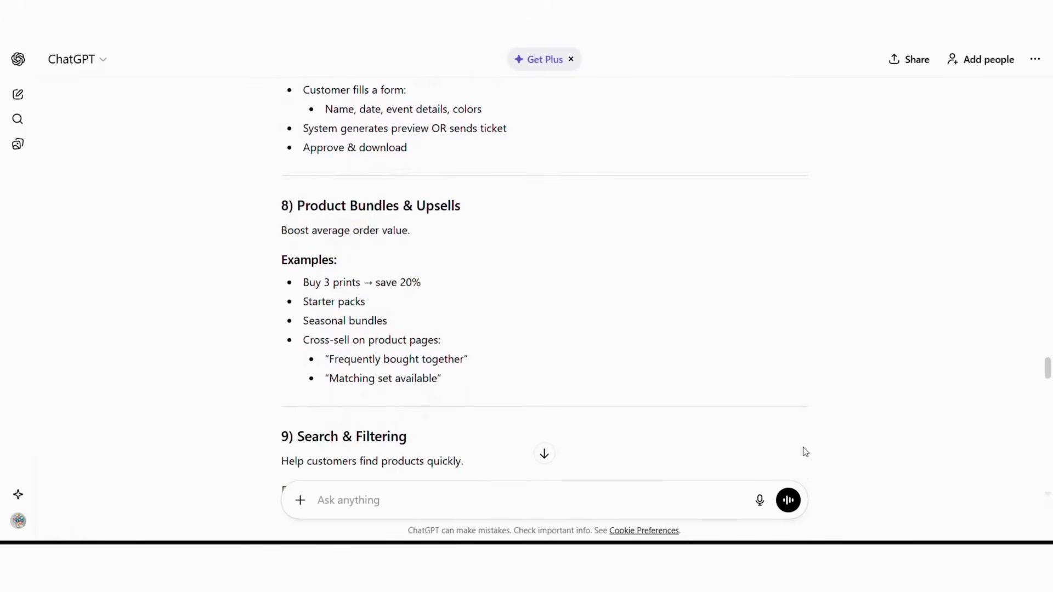
pyautogui.scroll(-4, 805, 452)
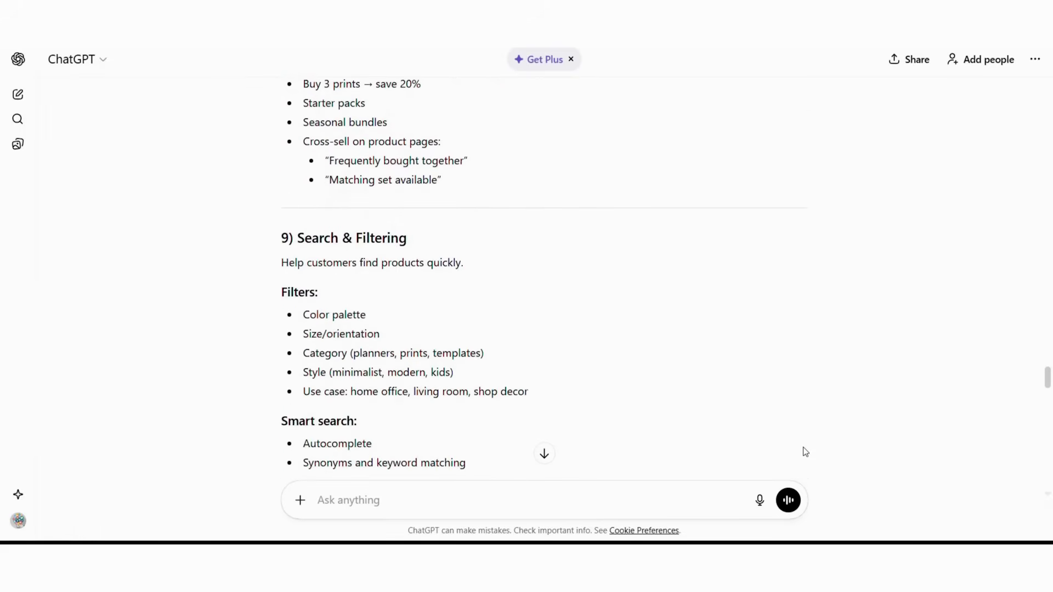
pyautogui.scroll(-4, 805, 451)
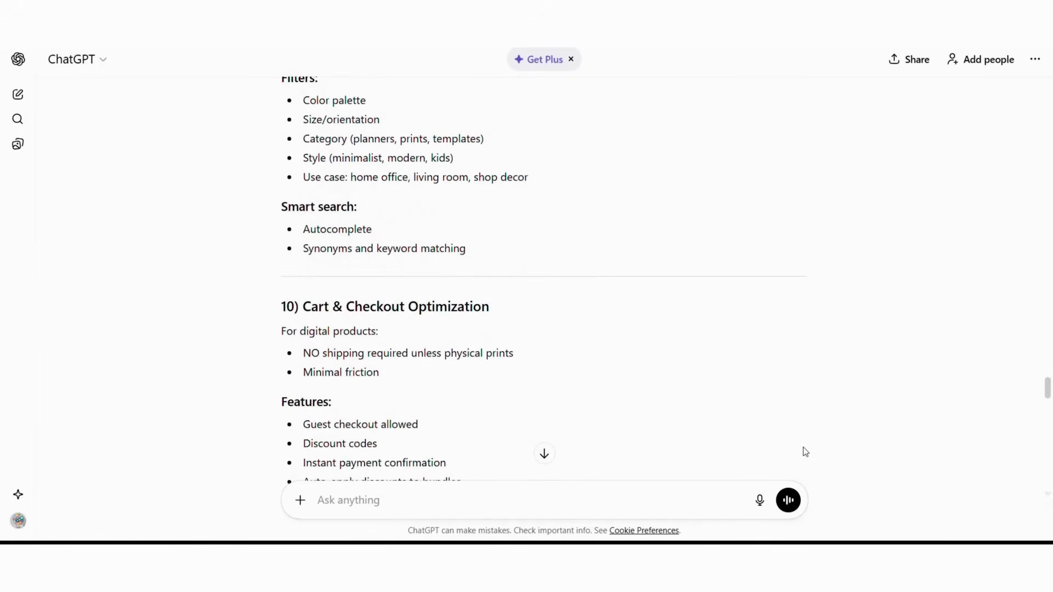
pyautogui.scroll(-4, 805, 451)
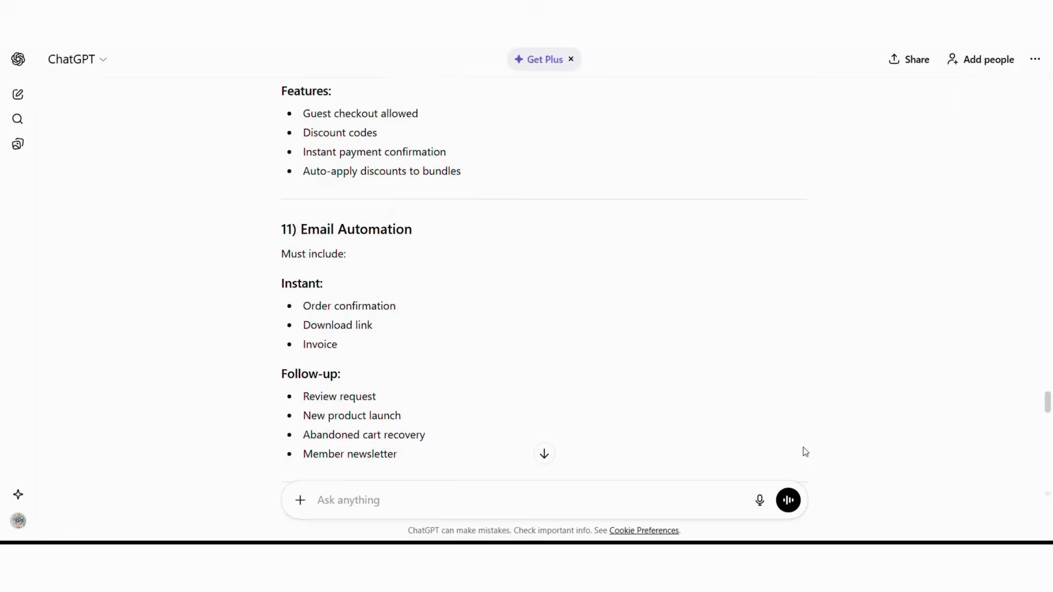
pyautogui.scroll(-6, 805, 451)
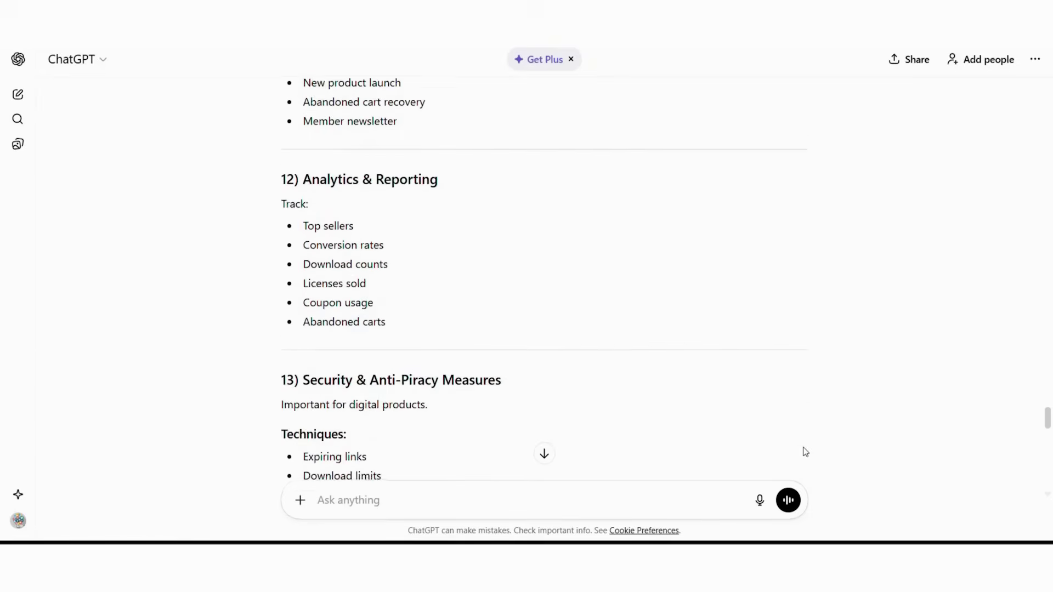
pyautogui.scroll(-3, 805, 452)
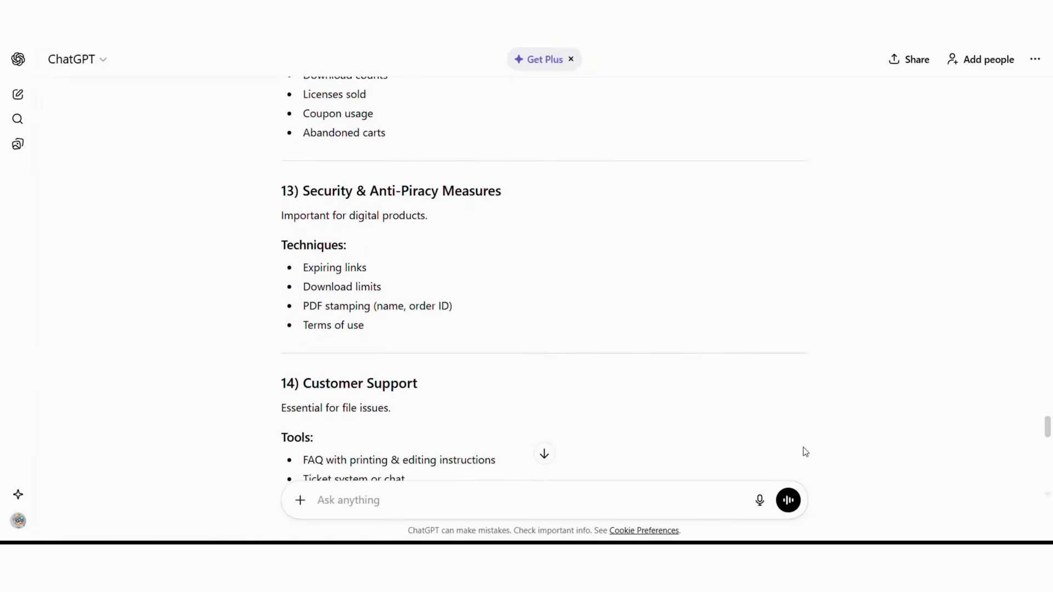
pyautogui.scroll(-5, 805, 451)
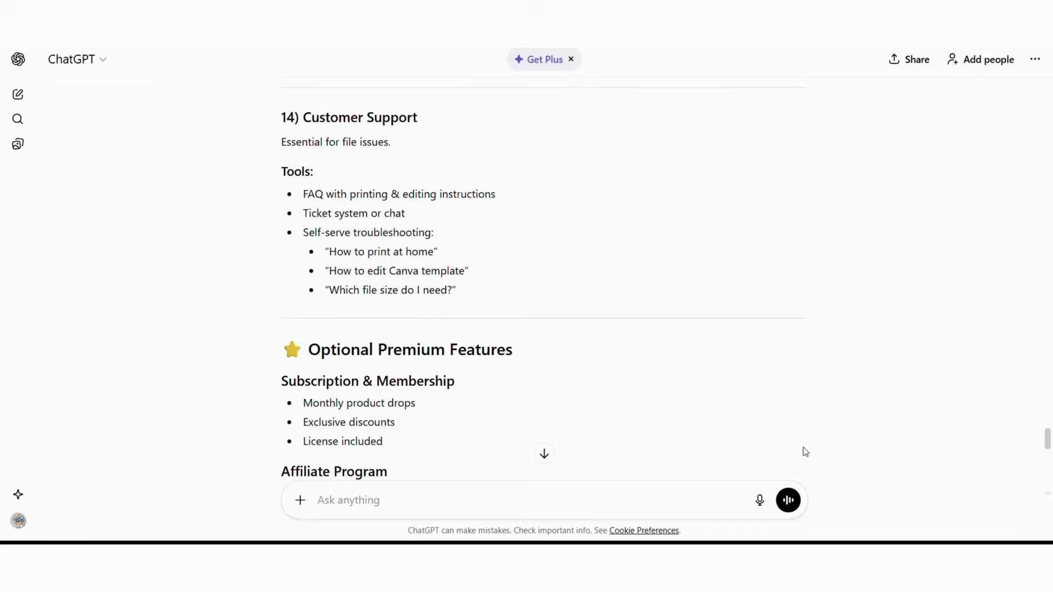
pyautogui.scroll(-5, 804, 451)
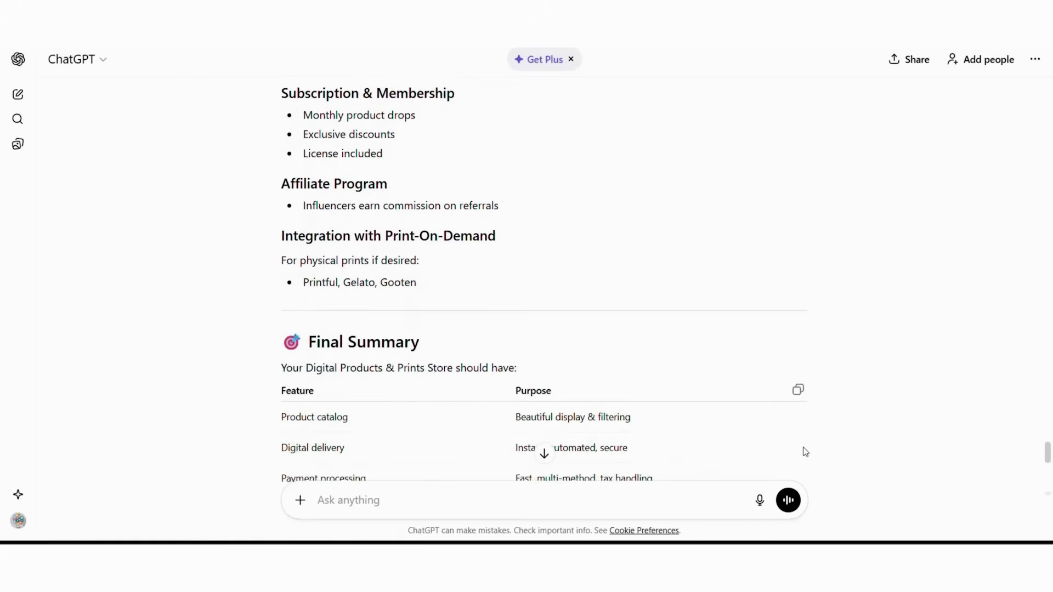
pyautogui.scroll(-4, 805, 451)
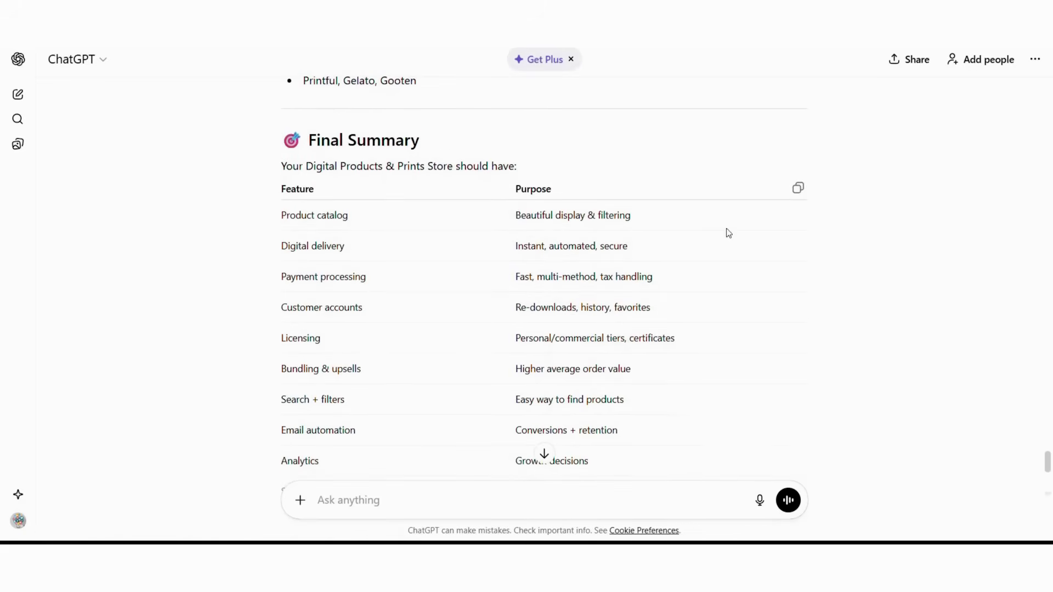
pyautogui.scroll(-3, 814, 447)
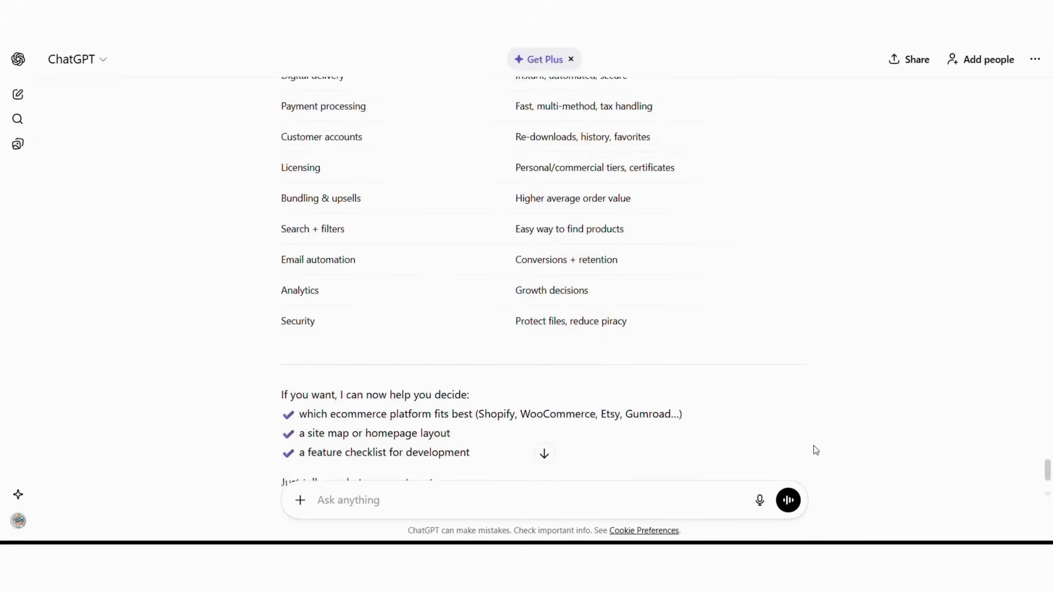
pyautogui.scroll(-1, 815, 447)
pyautogui.scroll(2, 814, 447)
pyautogui.scroll(2, 814, 445)
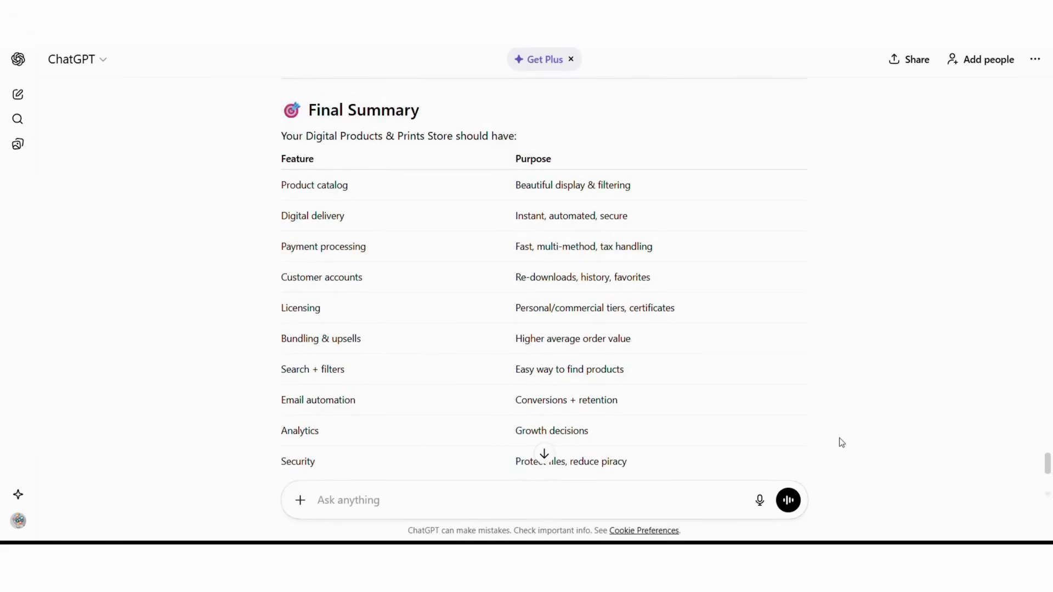
pyautogui.scroll(-3, 831, 461)
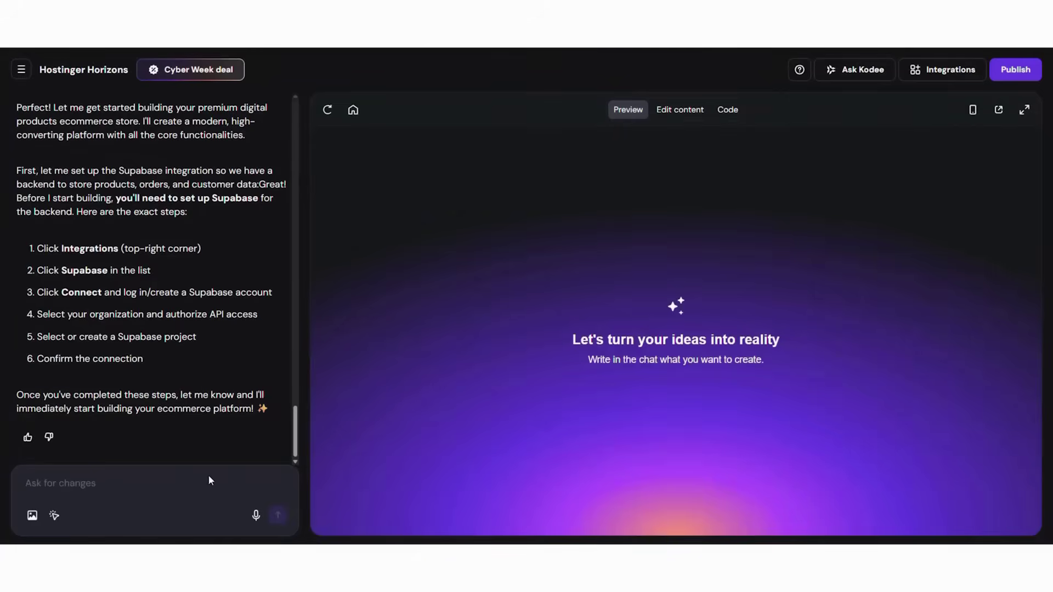
# Reply 'done' in the Horizons chat to report the Supabase setup steps are finished
pyautogui.click(208, 481)
pyautogui.write('done')
pyautogui.press('Return')
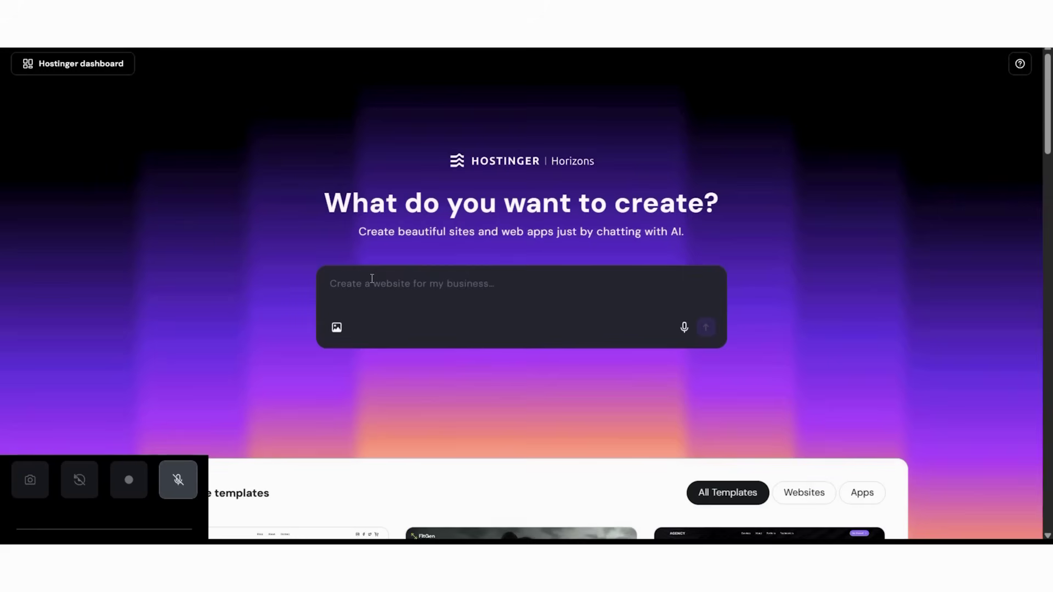
# Paste the long Pixel & Paper store specification into the create box and read through it
pyautogui.hotkey('ctrl', 'v')
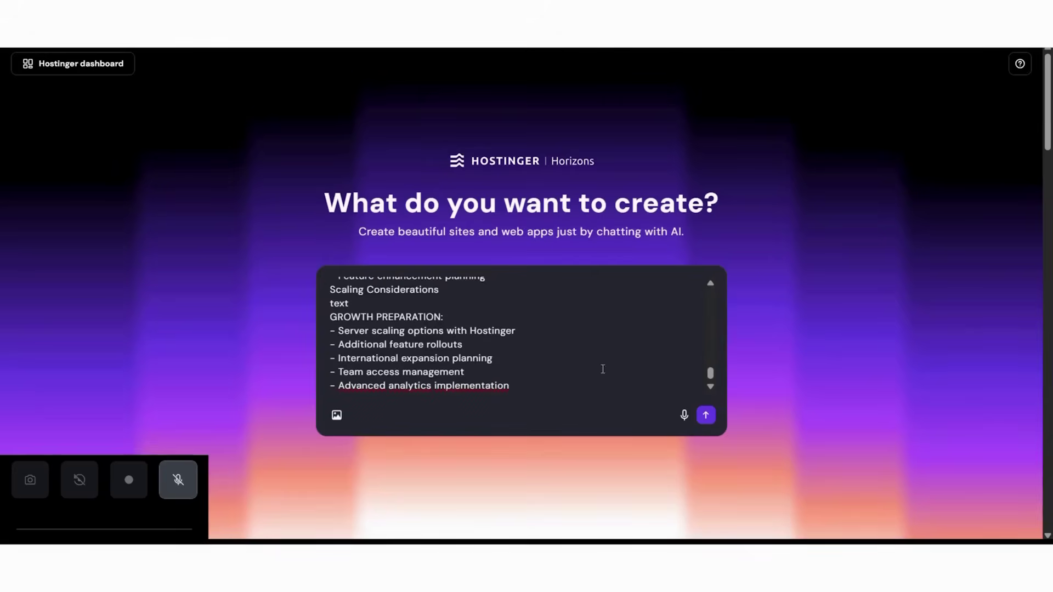
pyautogui.scroll(10, 690, 365)
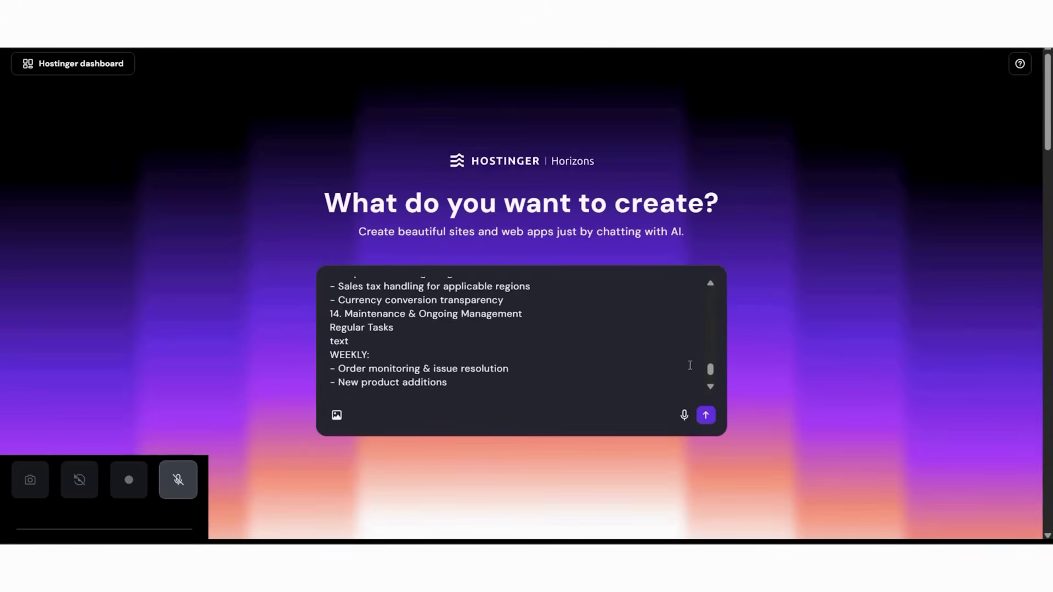
pyautogui.scroll(3, 689, 364)
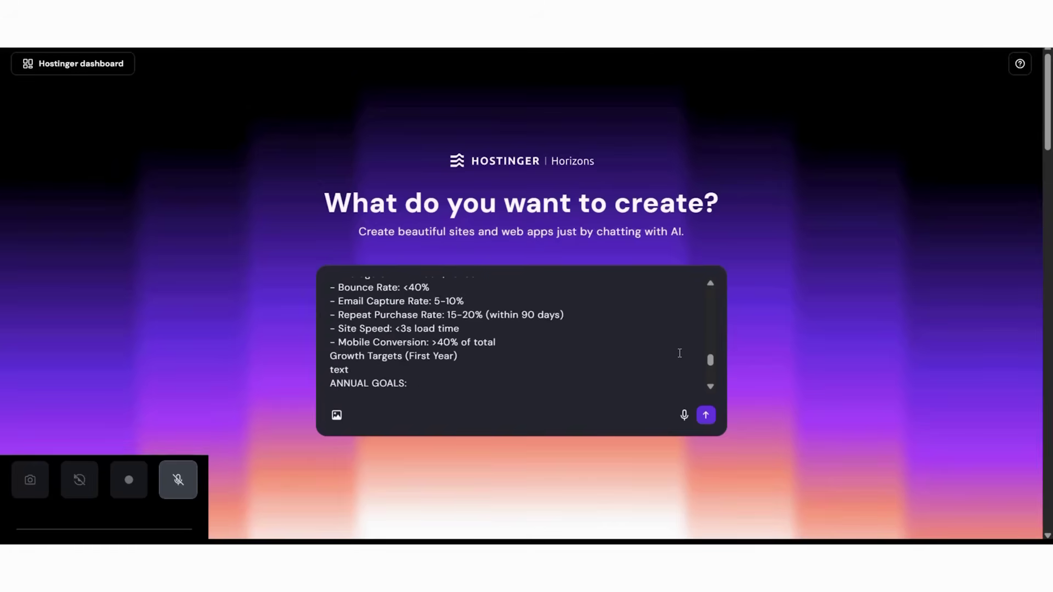
pyautogui.scroll(2, 620, 335)
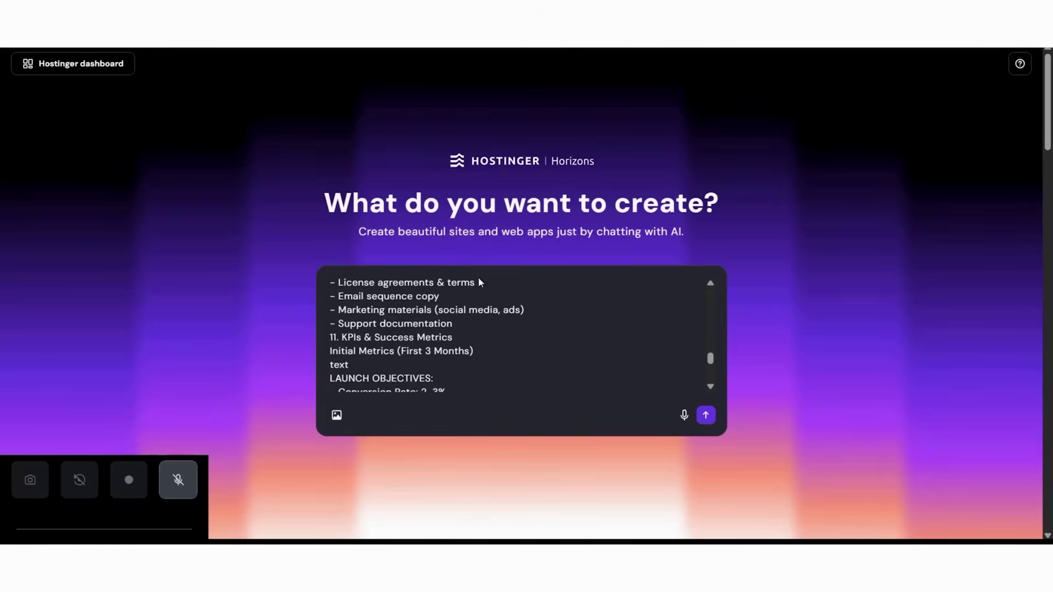
pyautogui.scroll(2, 628, 351)
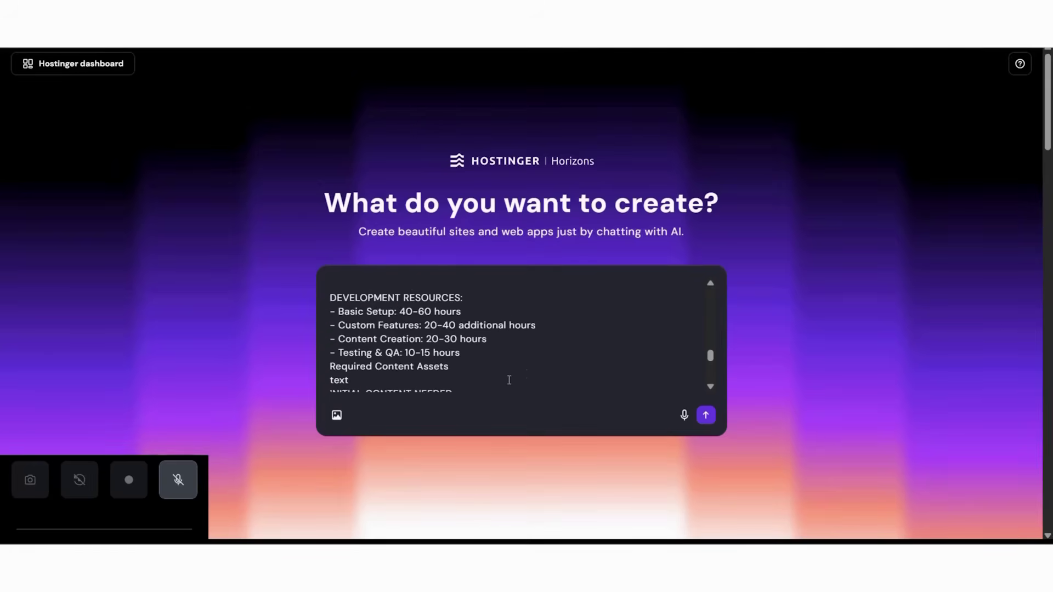
pyautogui.scroll(-10, 530, 372)
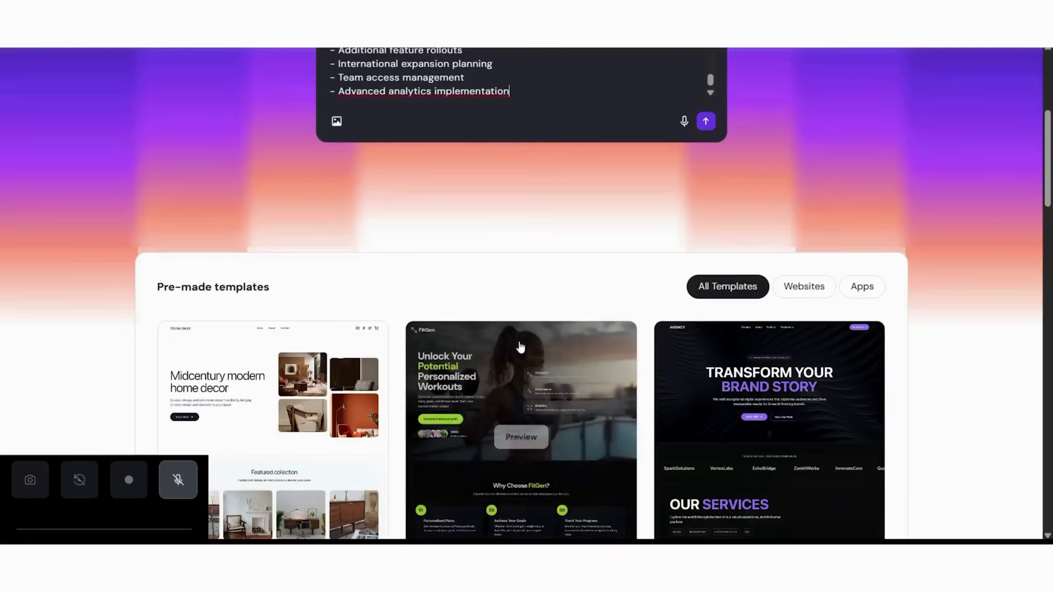
pyautogui.scroll(5, 588, 349)
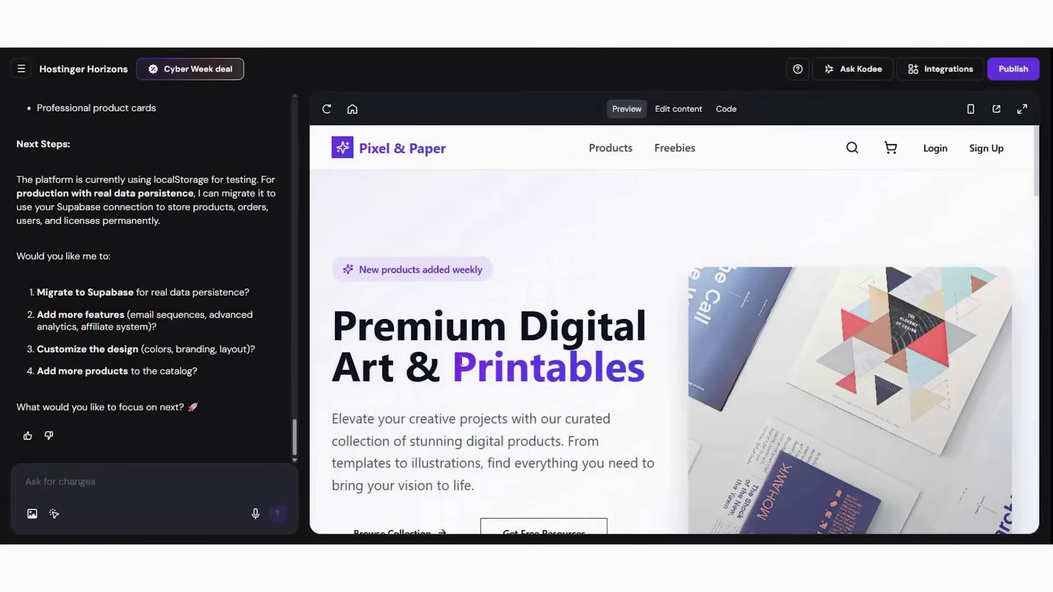
pyautogui.scroll(10, 256, 344)
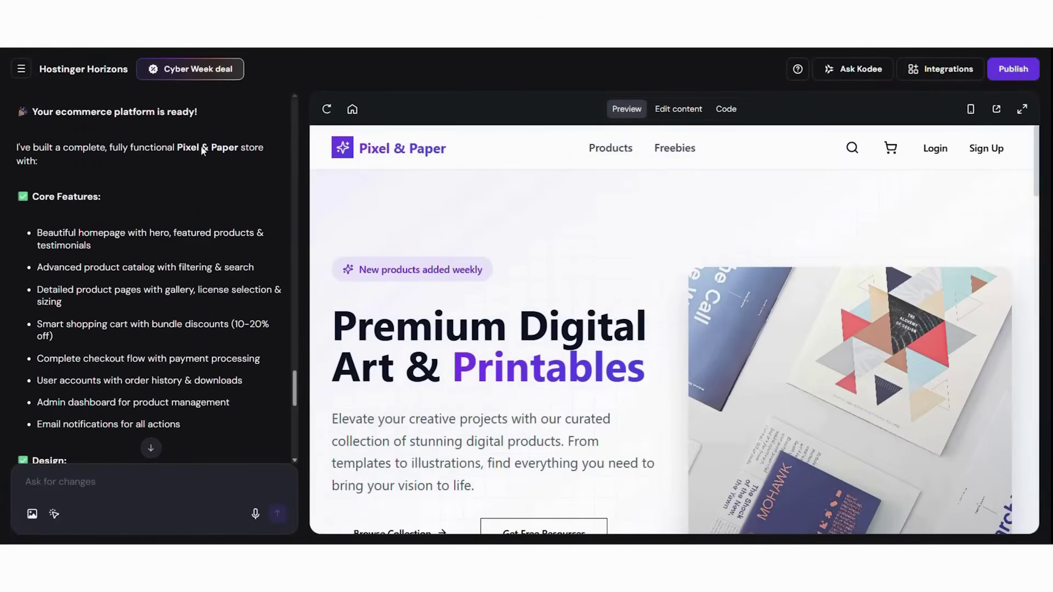
pyautogui.scroll(-3, 279, 311)
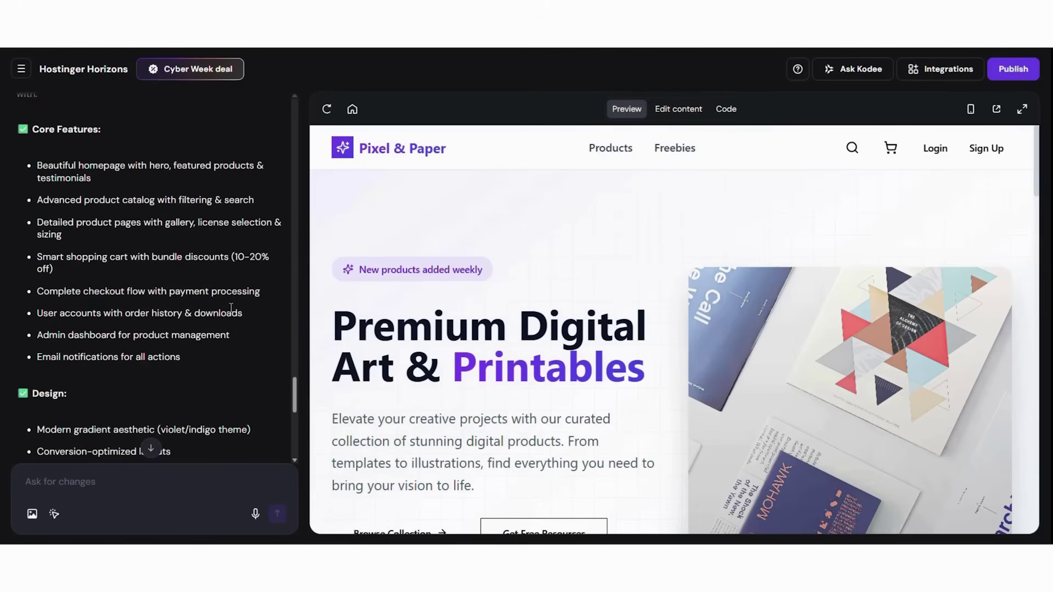
pyautogui.scroll(-6, 231, 308)
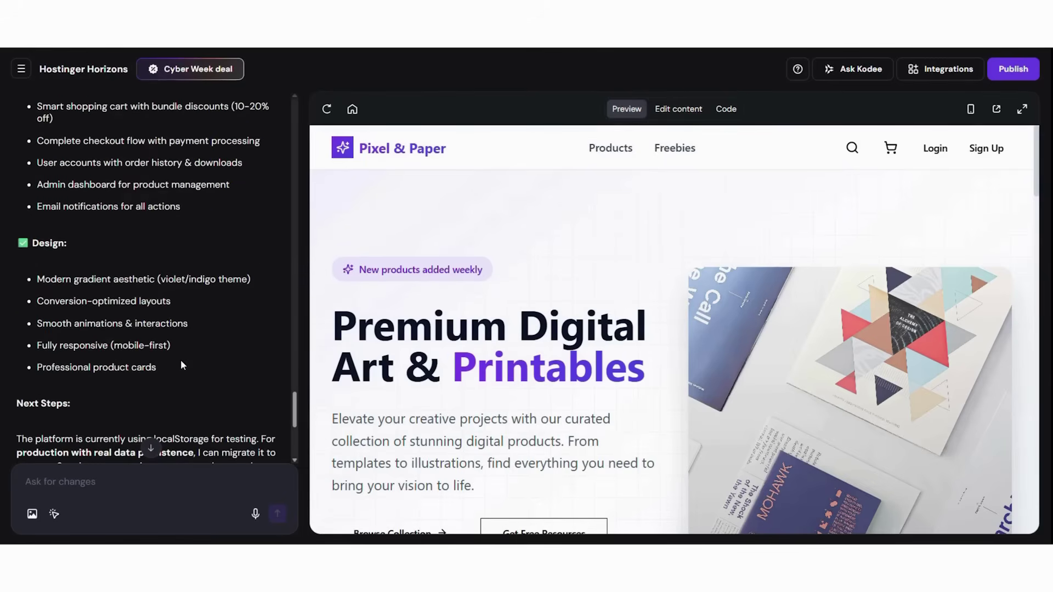
pyautogui.scroll(-2, 187, 362)
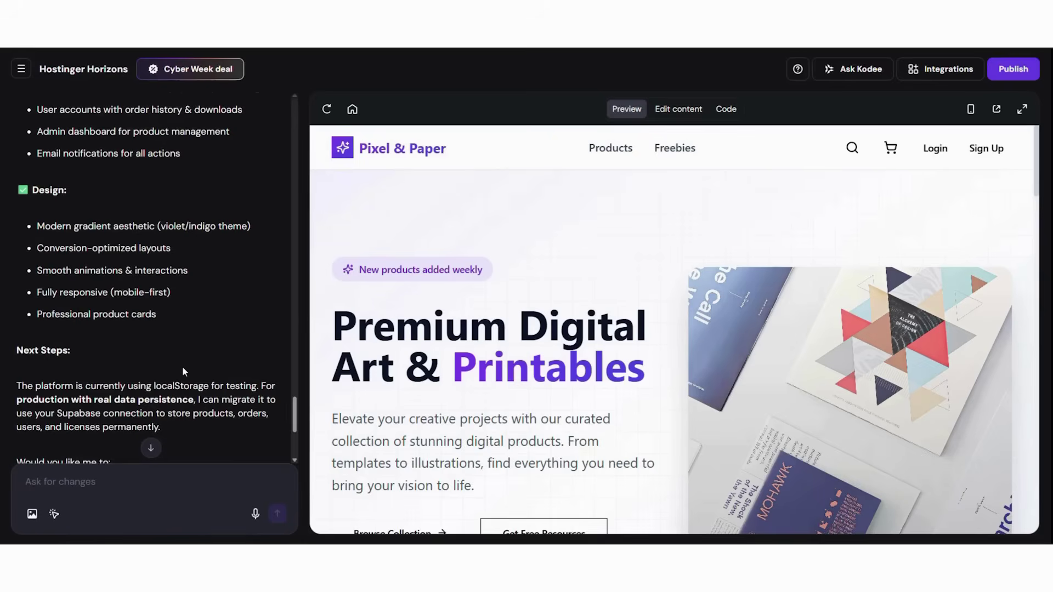
pyautogui.scroll(-8, 183, 367)
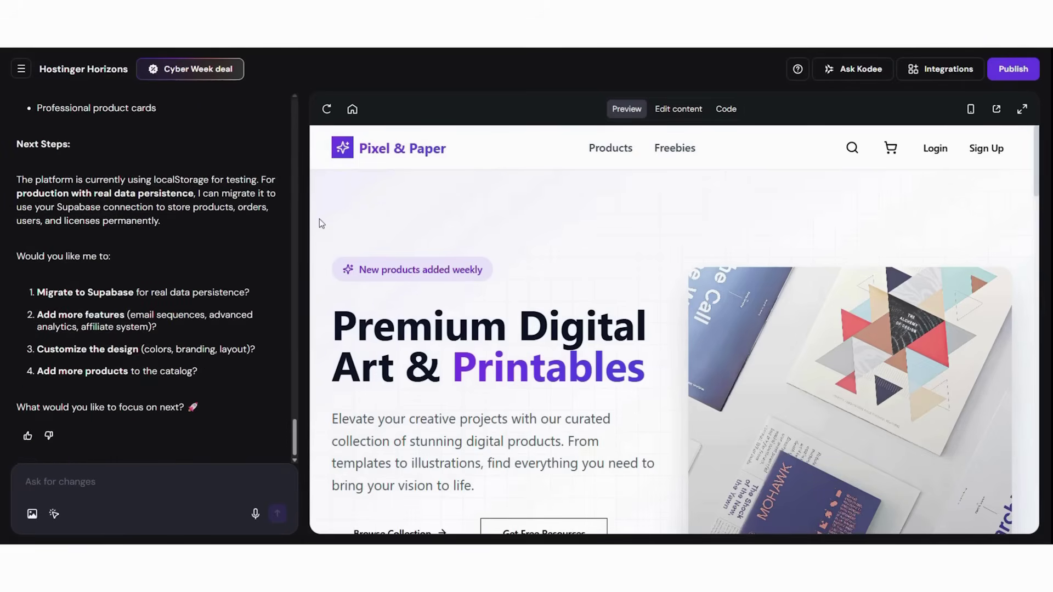
pyautogui.scroll(-2, 995, 283)
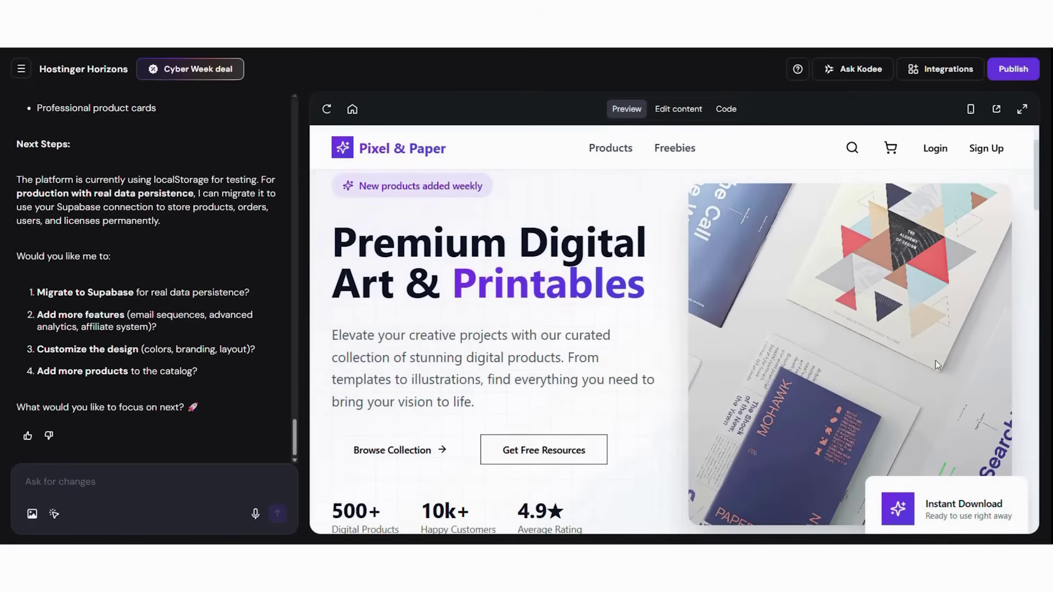
pyautogui.scroll(-5, 1022, 314)
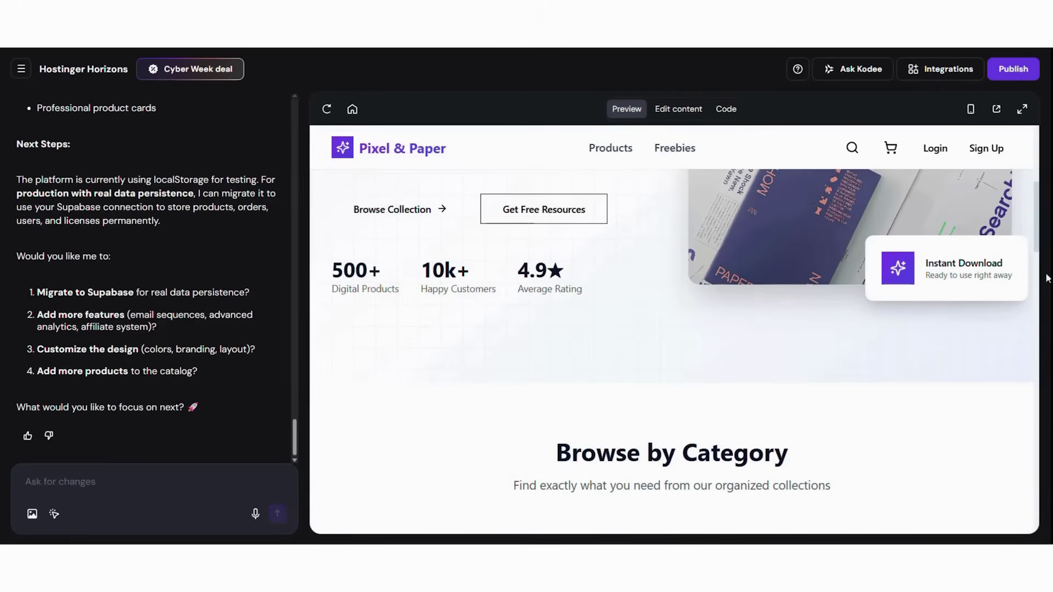
pyautogui.scroll(-4, 553, 474)
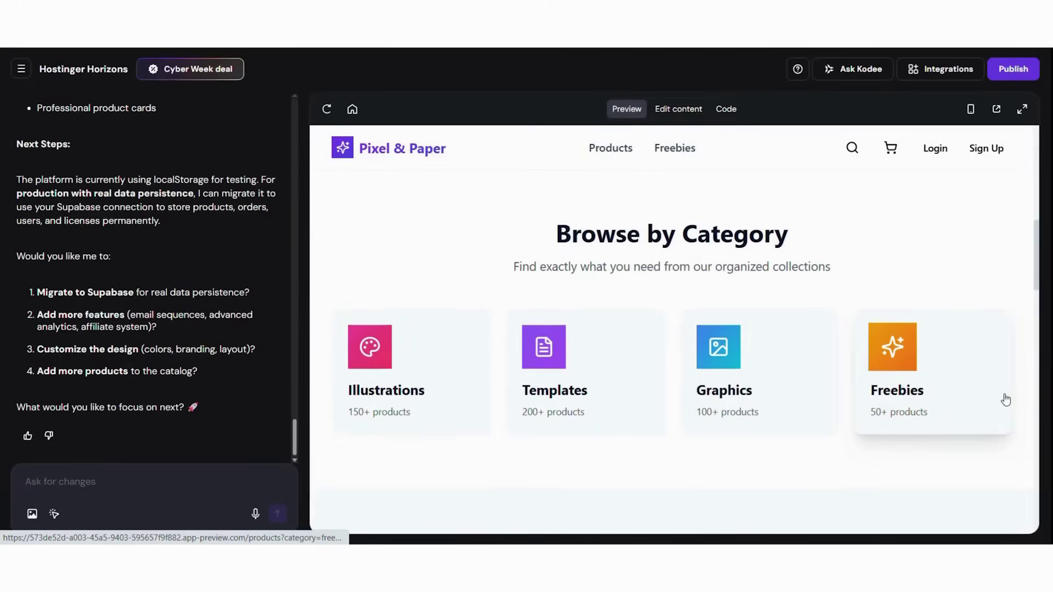
pyautogui.scroll(-5, 1006, 400)
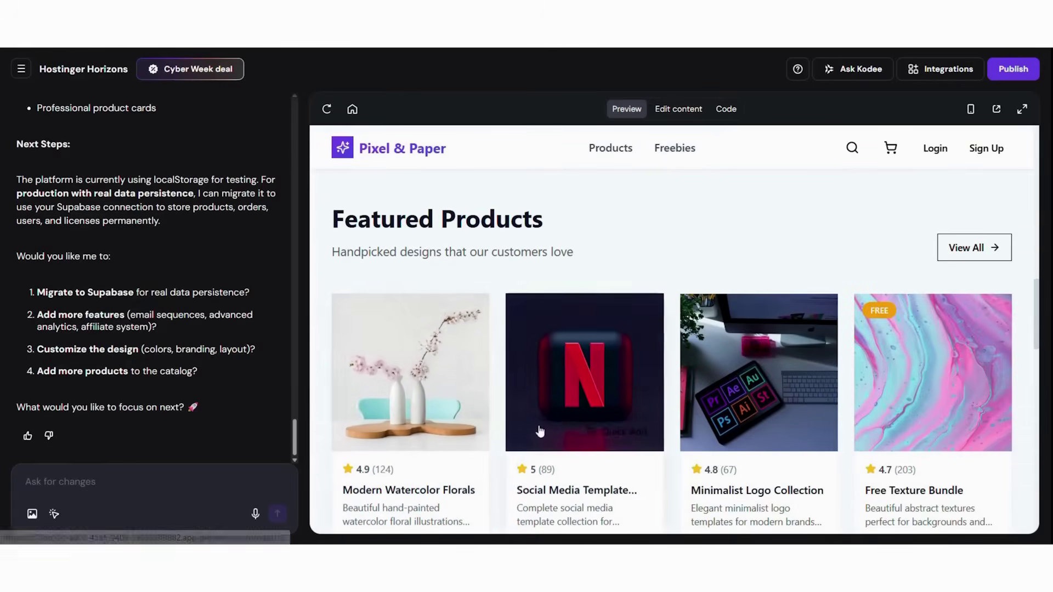
pyautogui.scroll(-1, 540, 432)
pyautogui.scroll(-1, 411, 439)
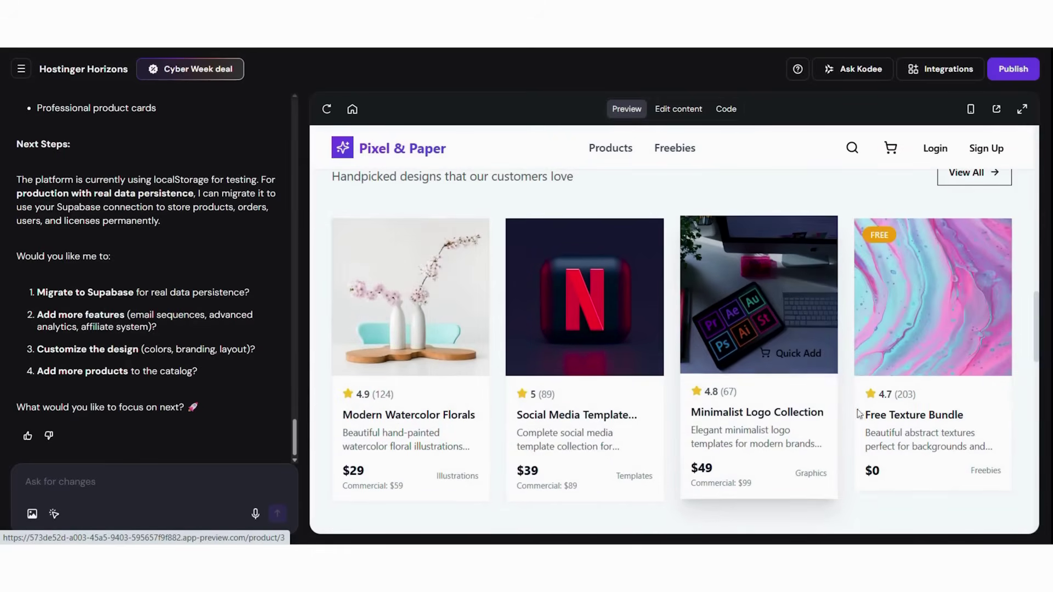
pyautogui.scroll(-1, 1023, 421)
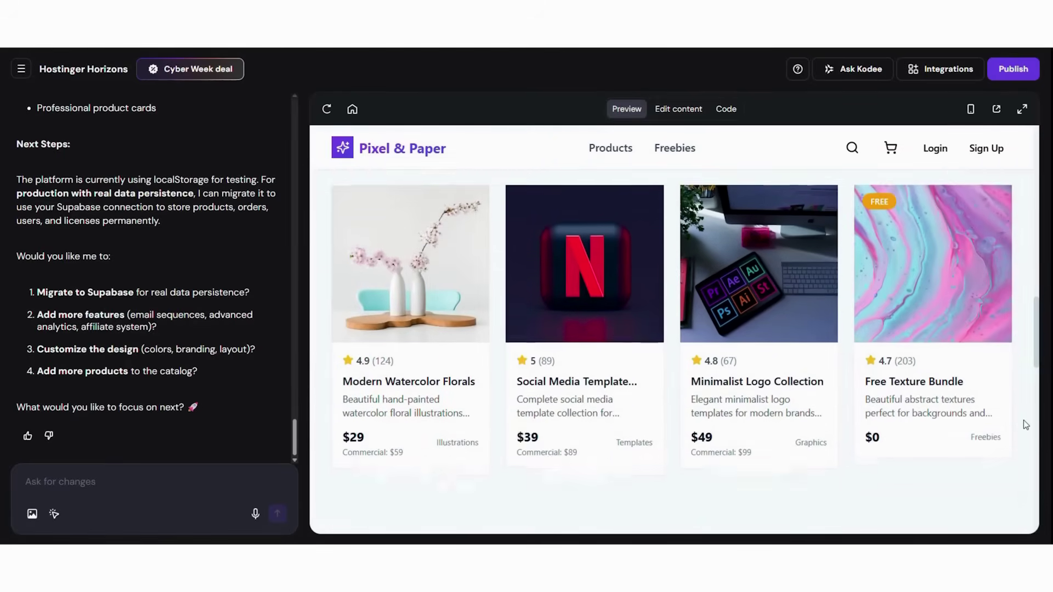
pyautogui.scroll(-5, 1023, 420)
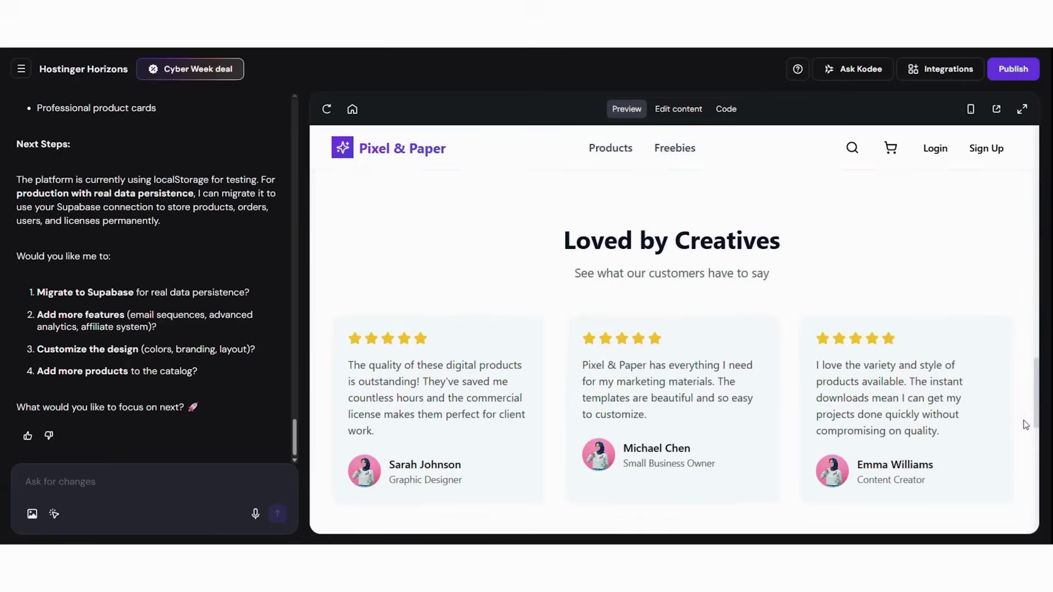
pyautogui.scroll(-1, 1024, 420)
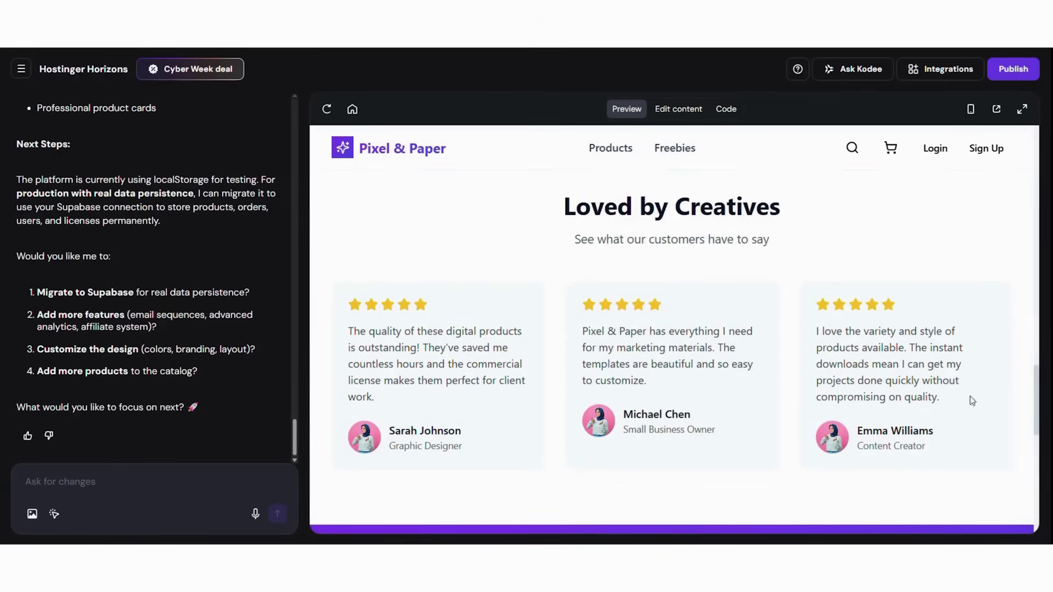
pyautogui.scroll(-6, 1012, 391)
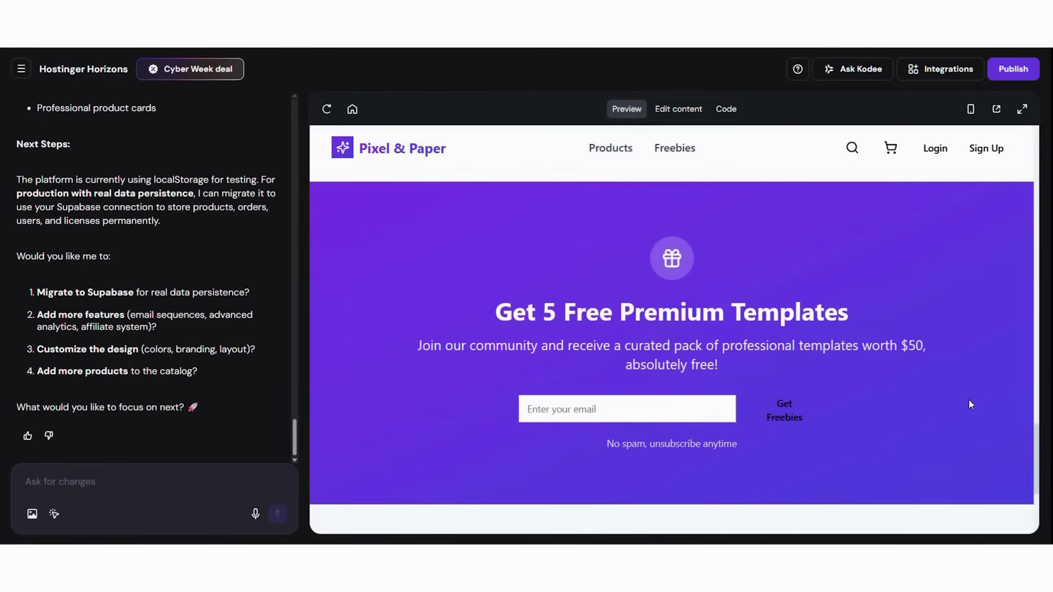
pyautogui.scroll(-5, 1025, 413)
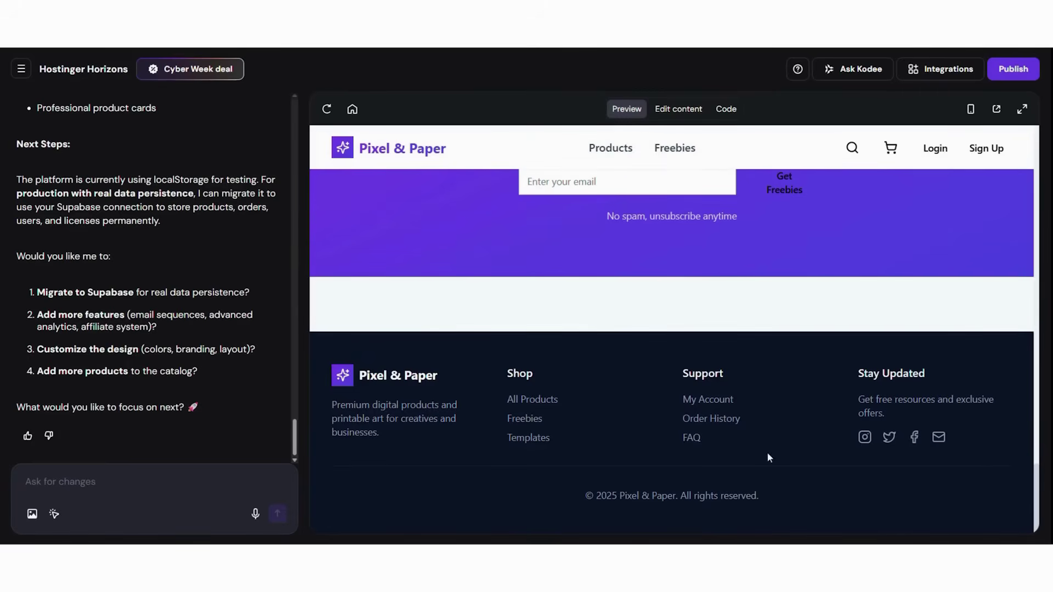
pyautogui.scroll(15, 882, 385)
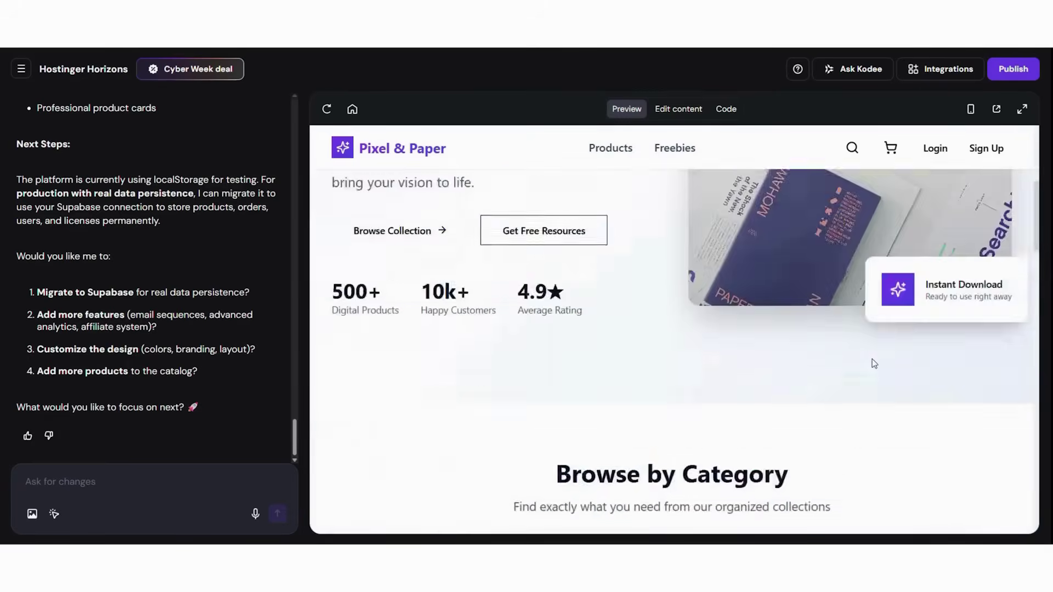
pyautogui.scroll(-1, 542, 439)
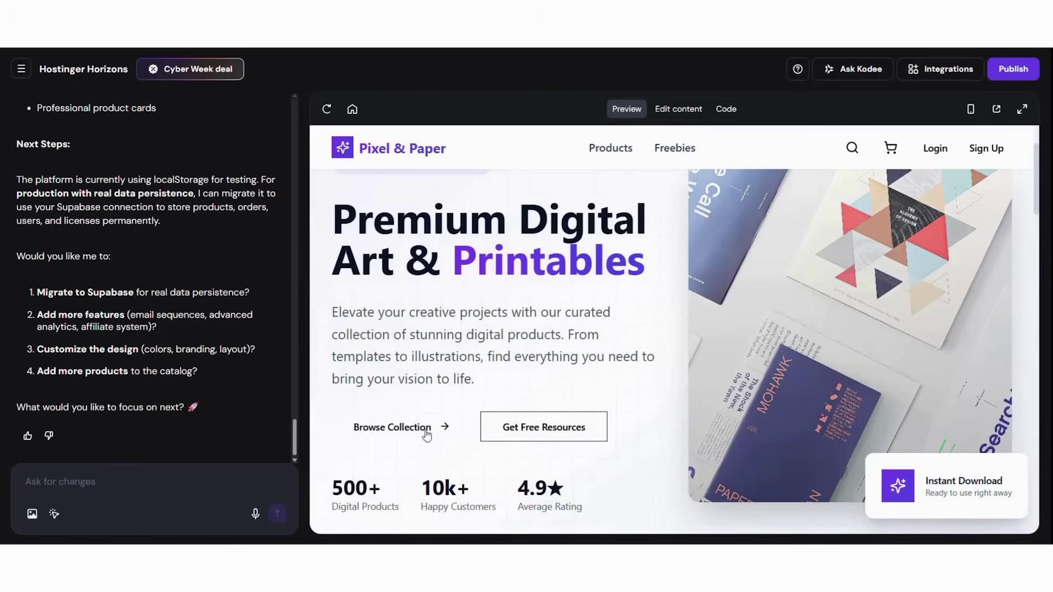
pyautogui.scroll(1, 622, 373)
pyautogui.click(615, 149)
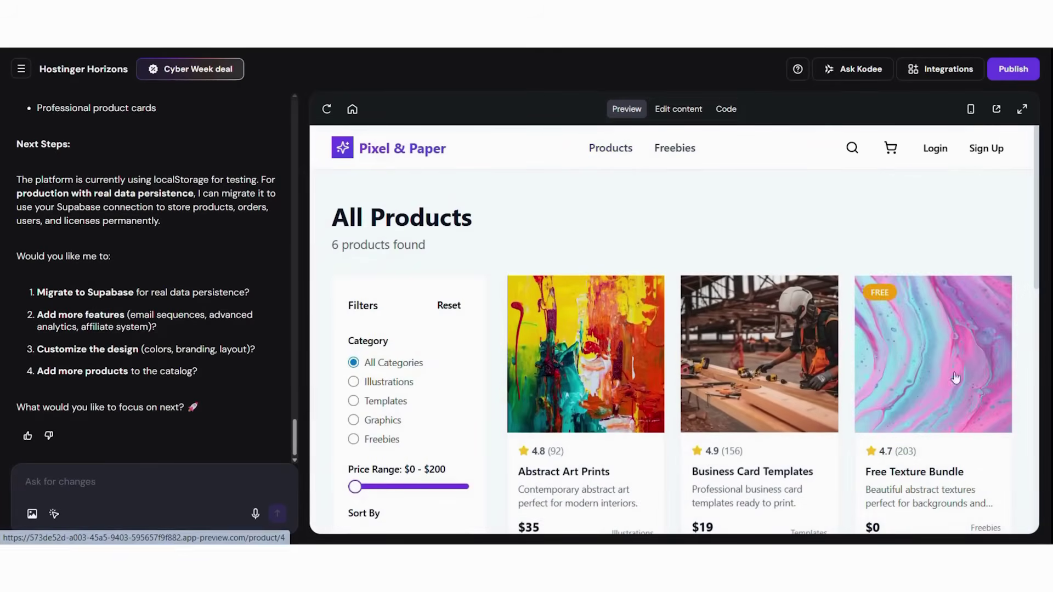
pyautogui.scroll(-1, 1022, 362)
pyautogui.scroll(-1, 1023, 362)
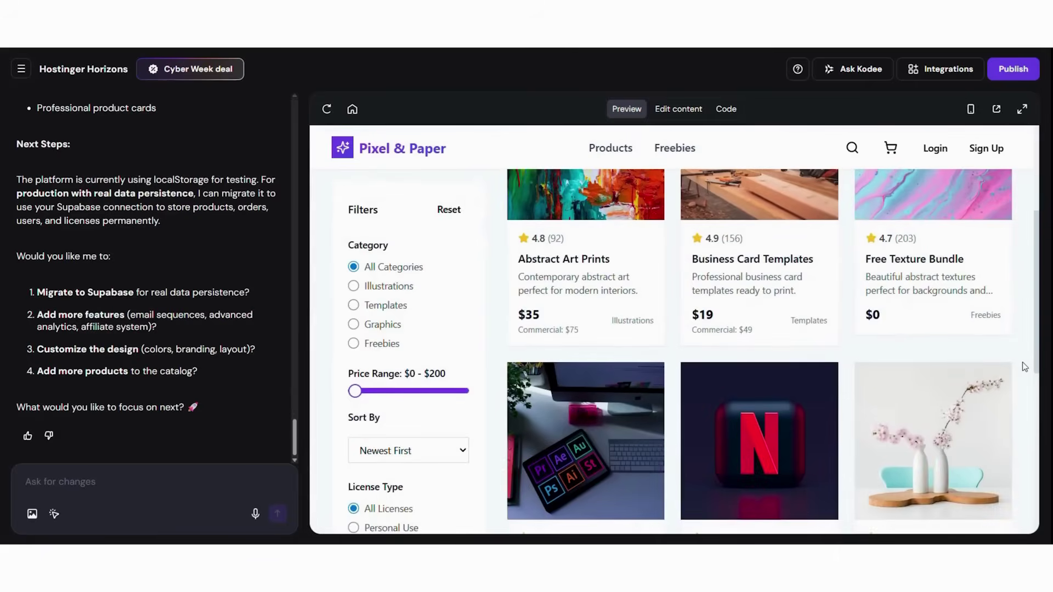
pyautogui.scroll(-1, 1022, 362)
pyautogui.scroll(-1, 1018, 351)
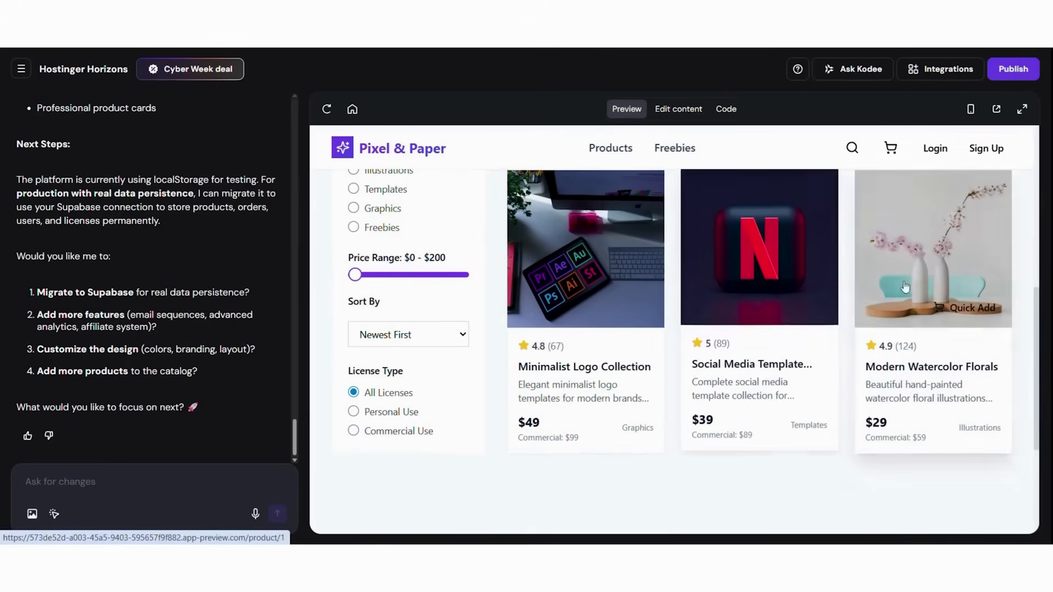
pyautogui.scroll(-4, 1004, 411)
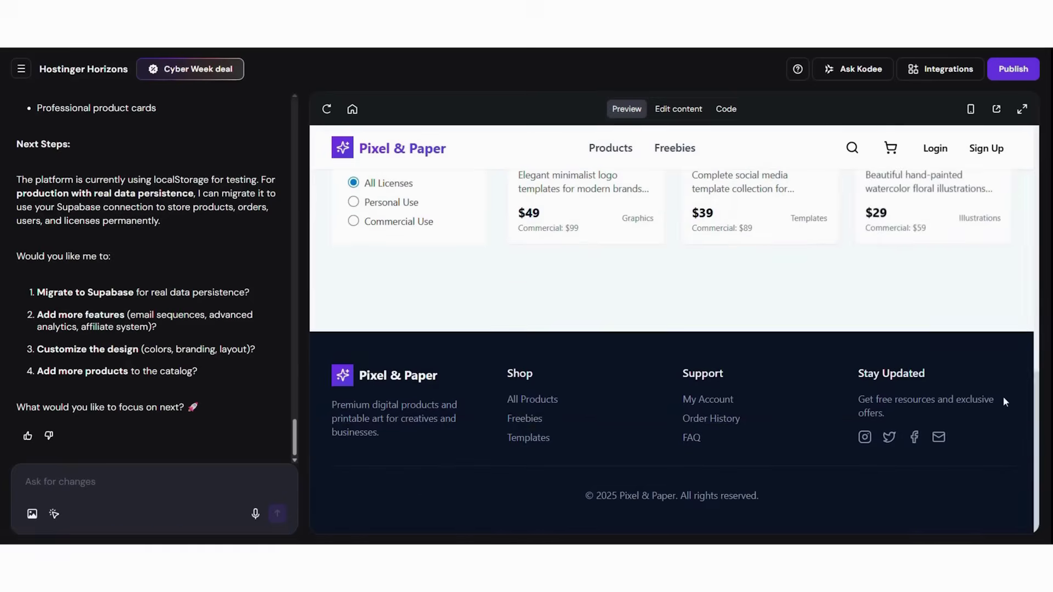
pyautogui.scroll(6, 990, 360)
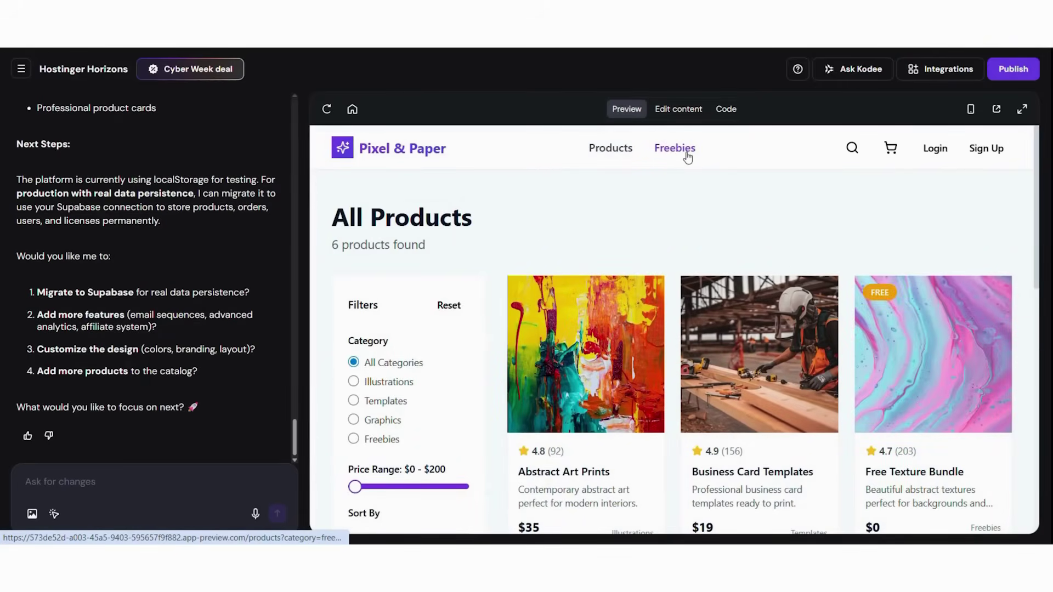
pyautogui.click(430, 151)
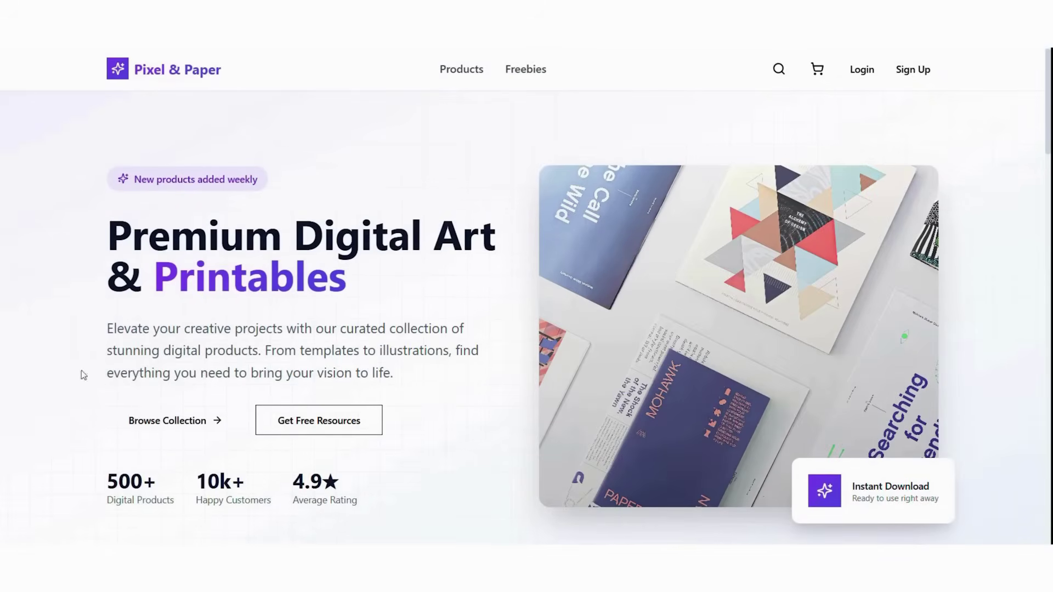
# Scroll the full-screen preview down to the 'Get 5 Free Premium Templates' banner and back up
pyautogui.scroll(-8, 1008, 296)
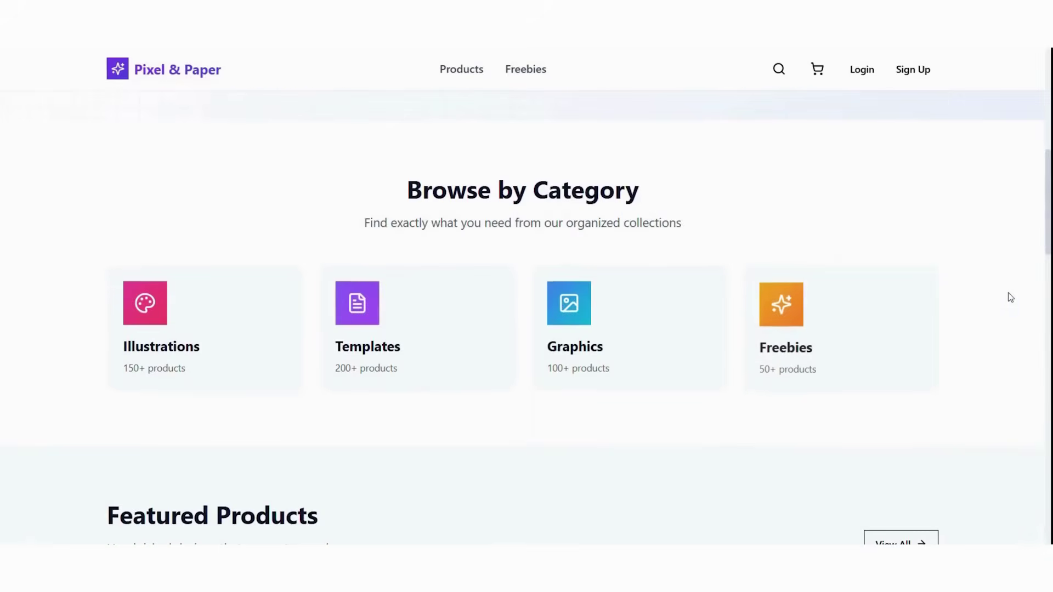
pyautogui.scroll(-10, 880, 425)
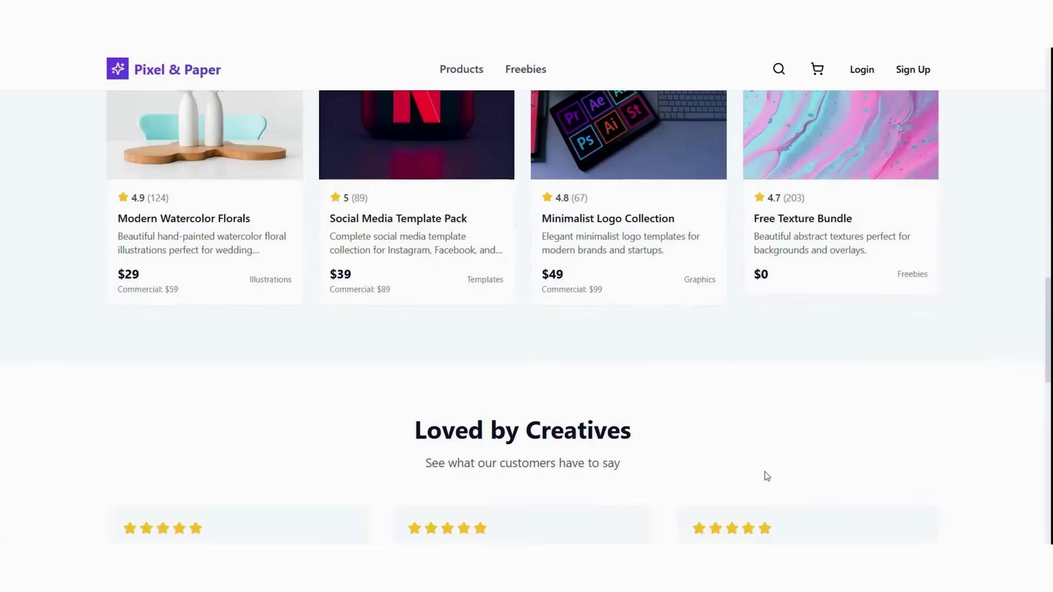
pyautogui.scroll(3, 867, 351)
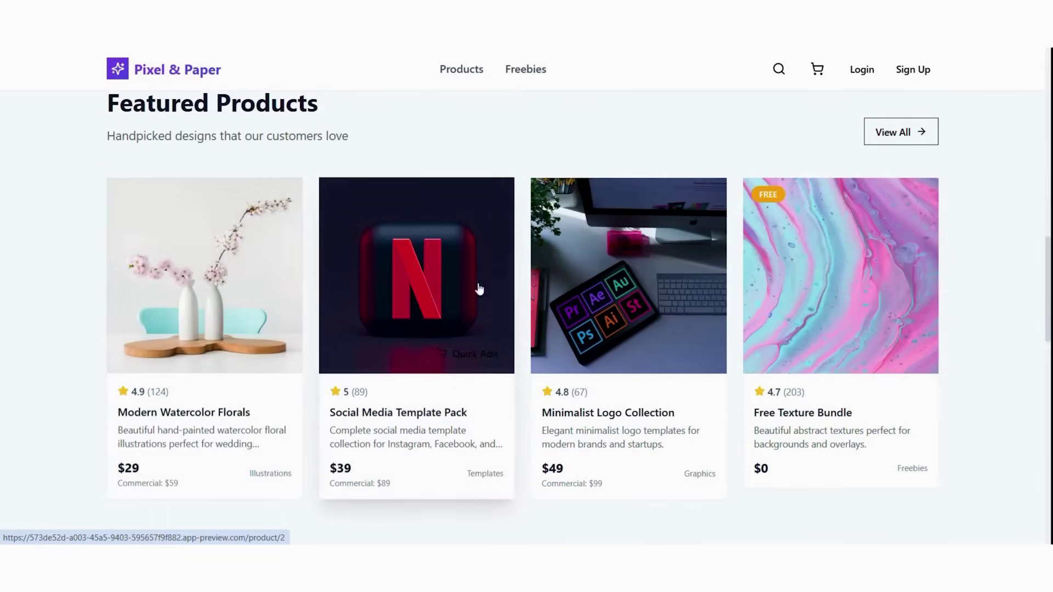
pyautogui.scroll(-5, 990, 416)
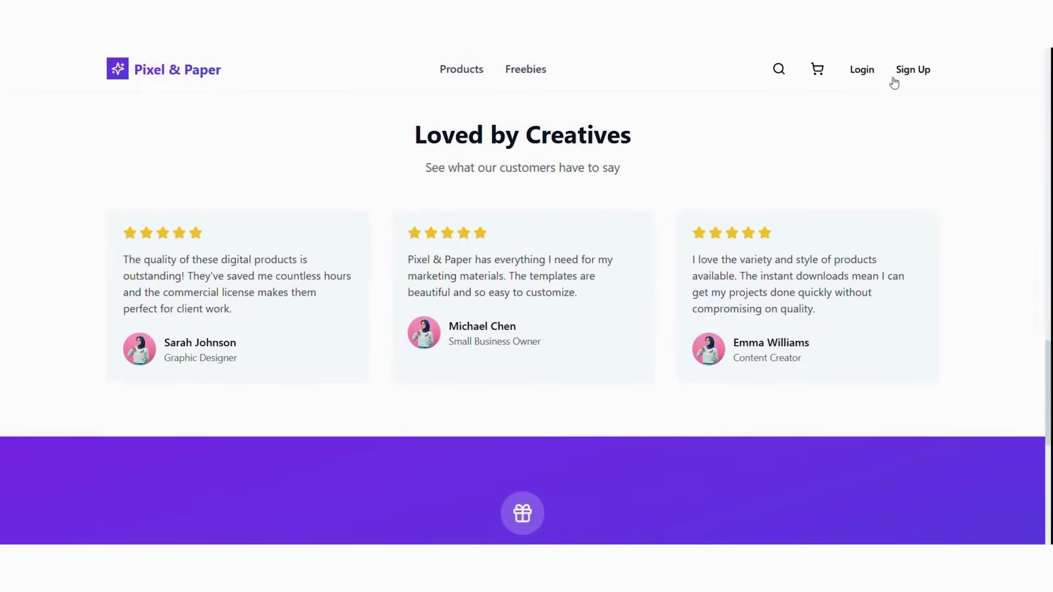
pyautogui.scroll(-5, 957, 218)
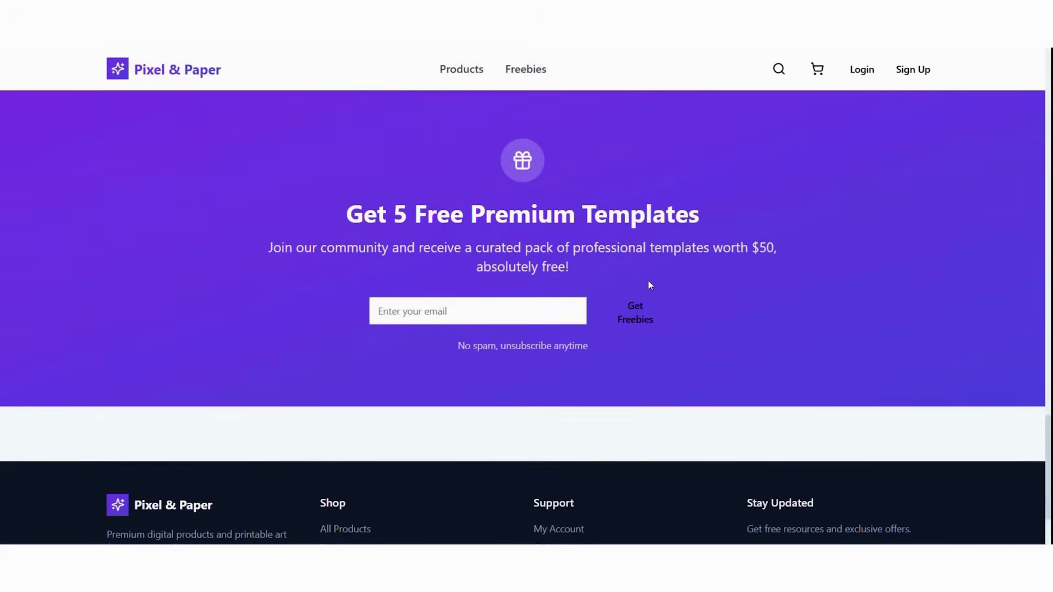
pyautogui.scroll(1, 650, 282)
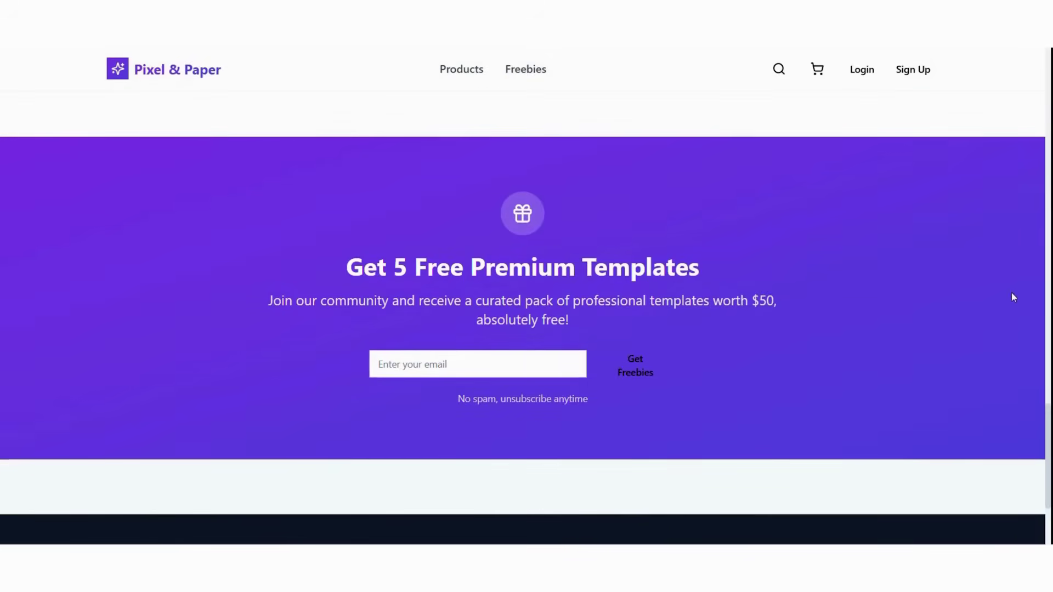
pyautogui.scroll(15, 1013, 297)
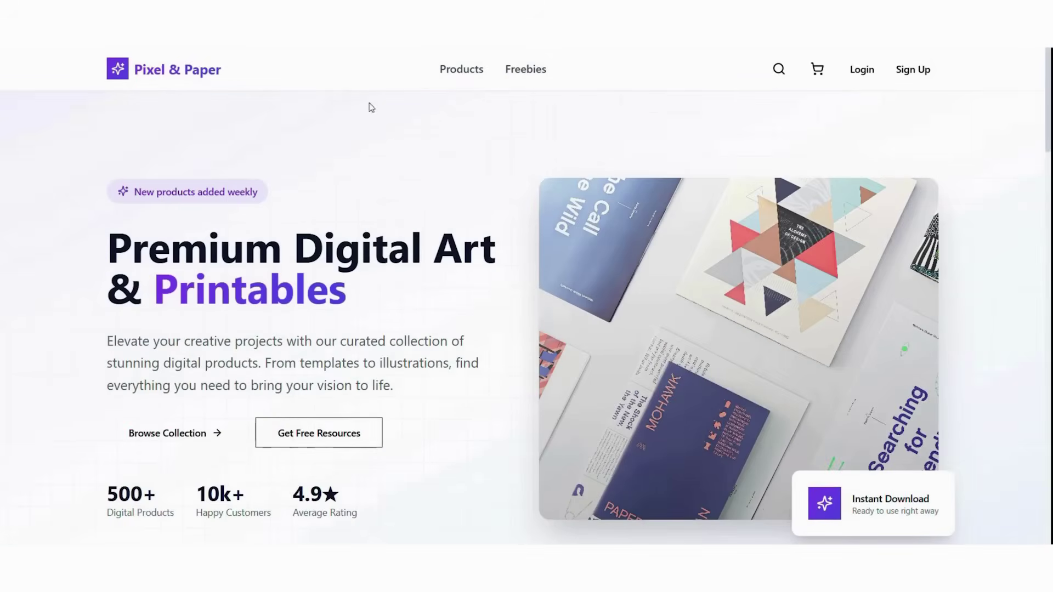
pyautogui.press('Escape')
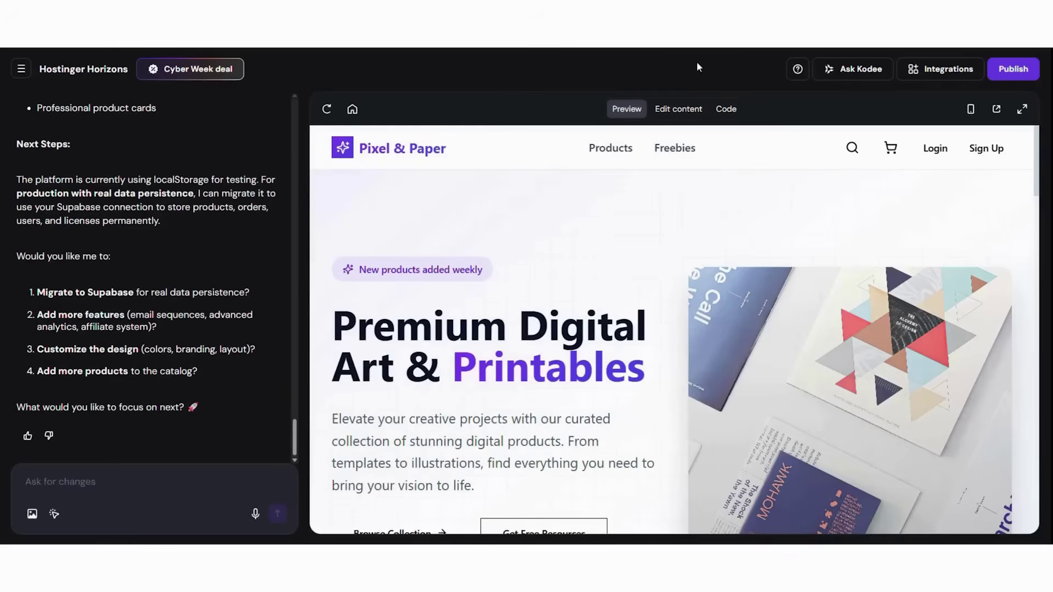
pyautogui.click(926, 74)
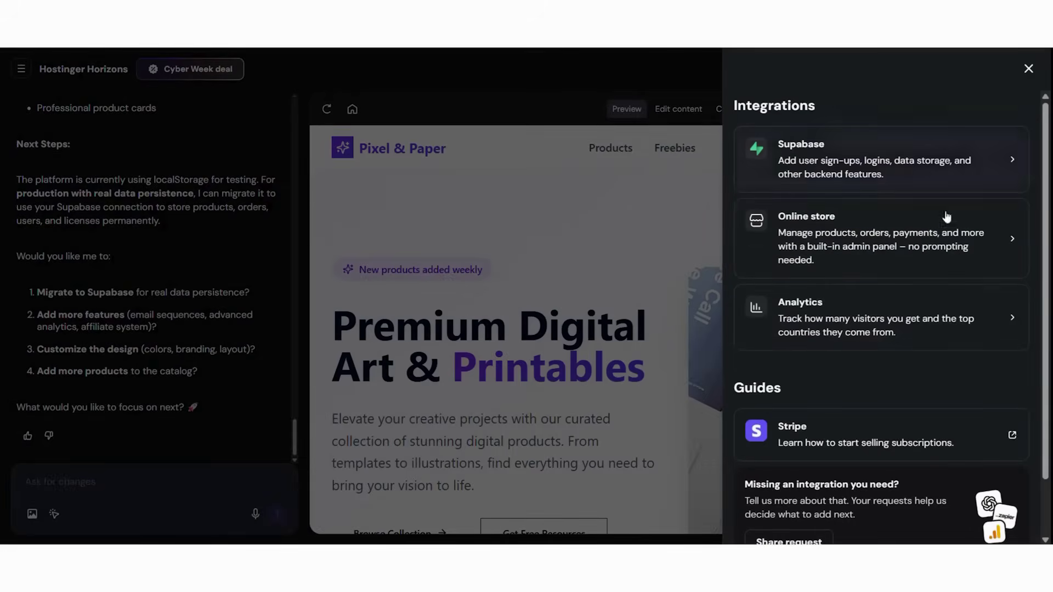
pyautogui.scroll(-2, 1001, 308)
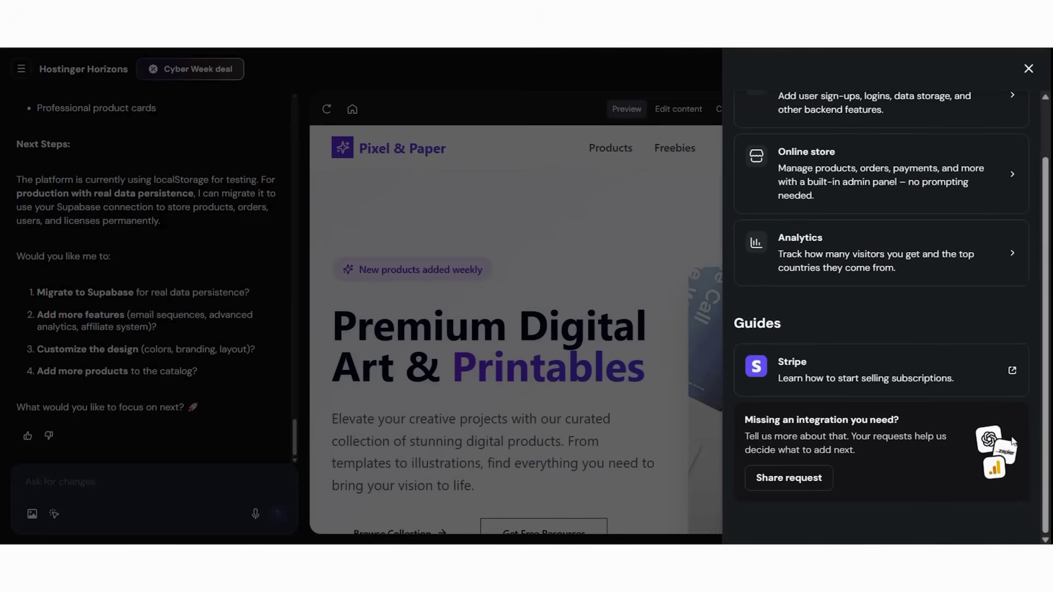
pyautogui.scroll(2, 946, 315)
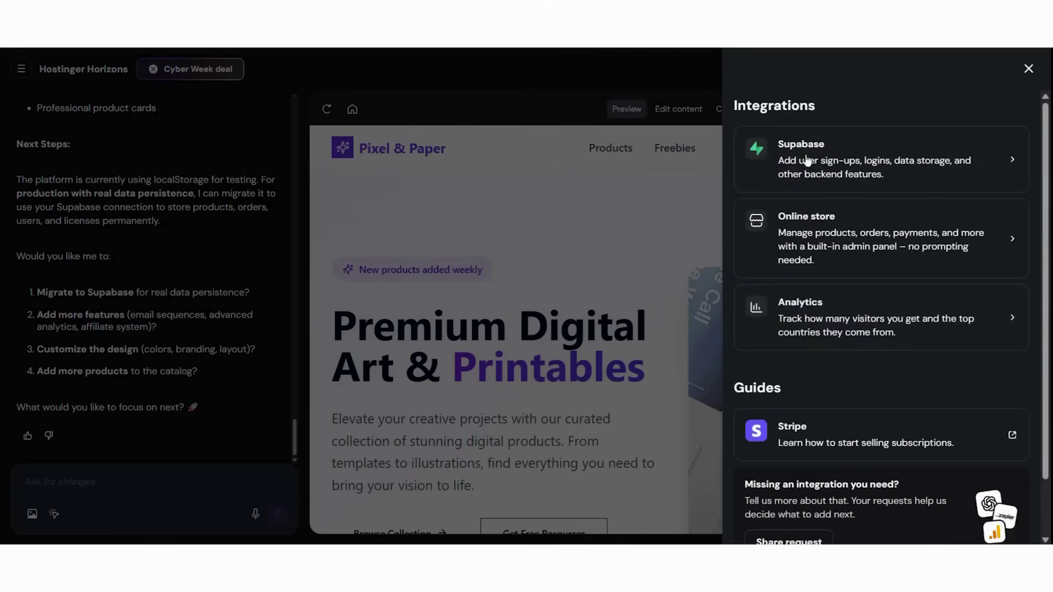
pyautogui.click(1028, 69)
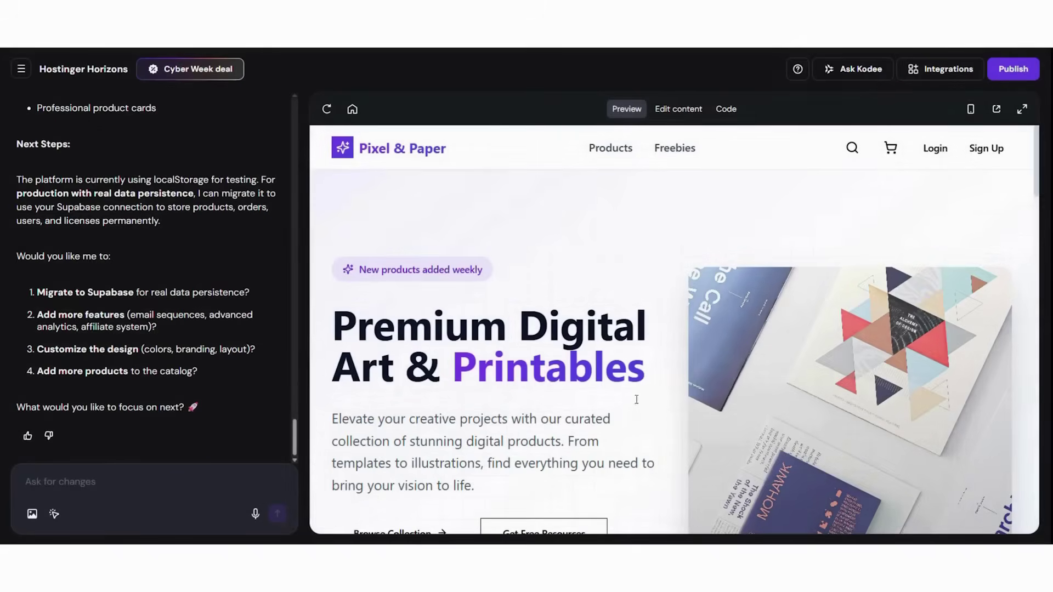
# Browse the outlined editable elements down to the footer in Edit content, then switch to the Code view
pyautogui.click(686, 110)
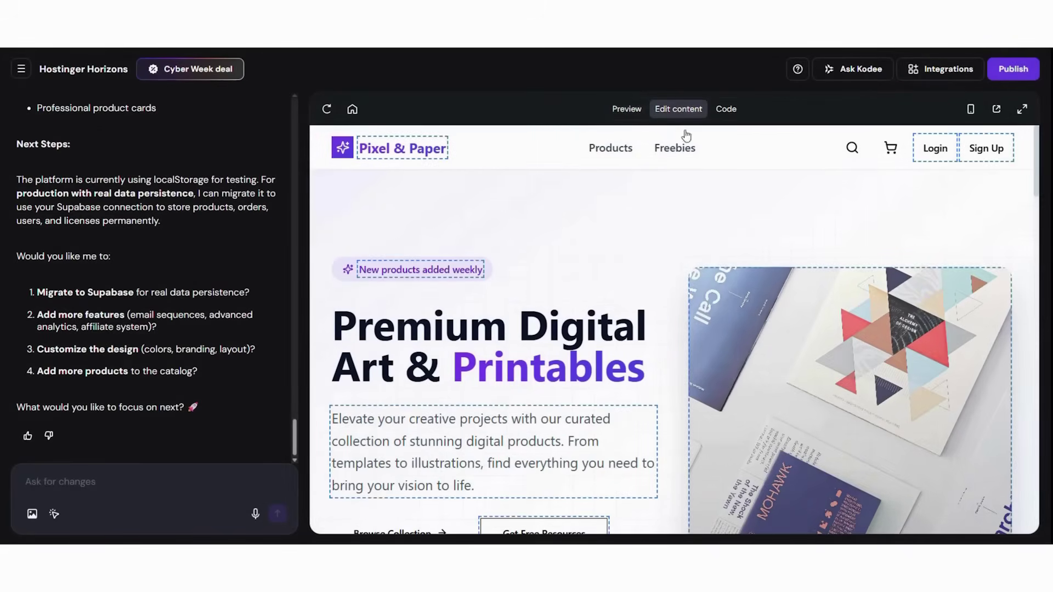
pyautogui.scroll(-3, 693, 478)
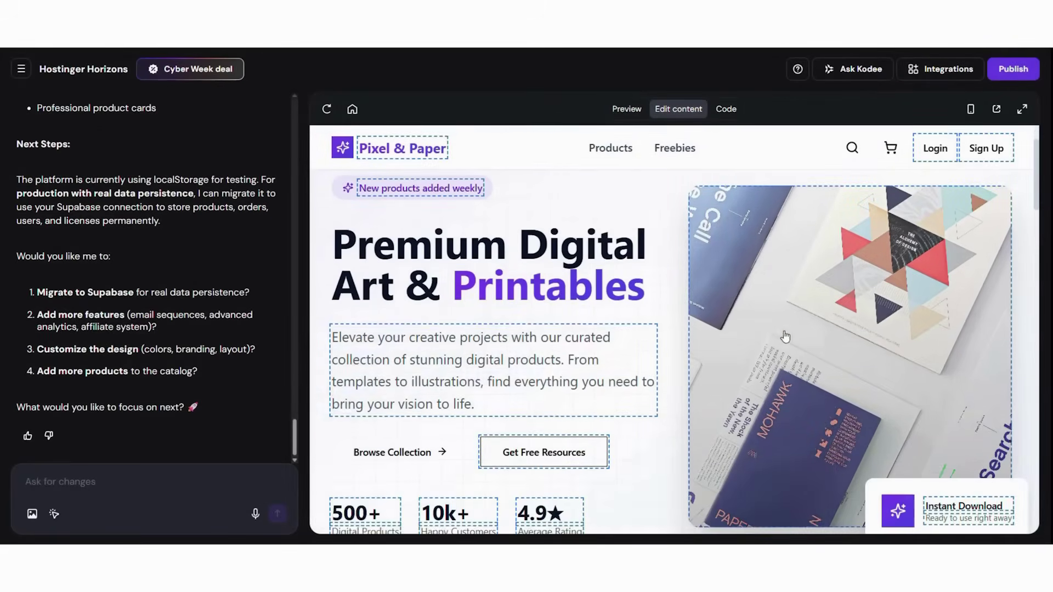
pyautogui.scroll(-15, 755, 393)
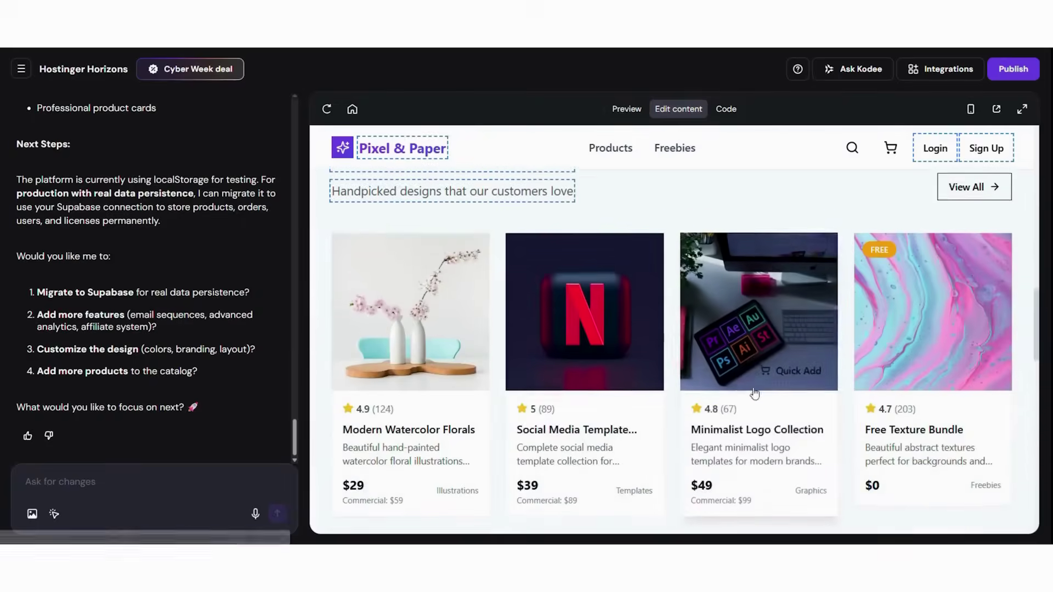
pyautogui.scroll(-10, 675, 412)
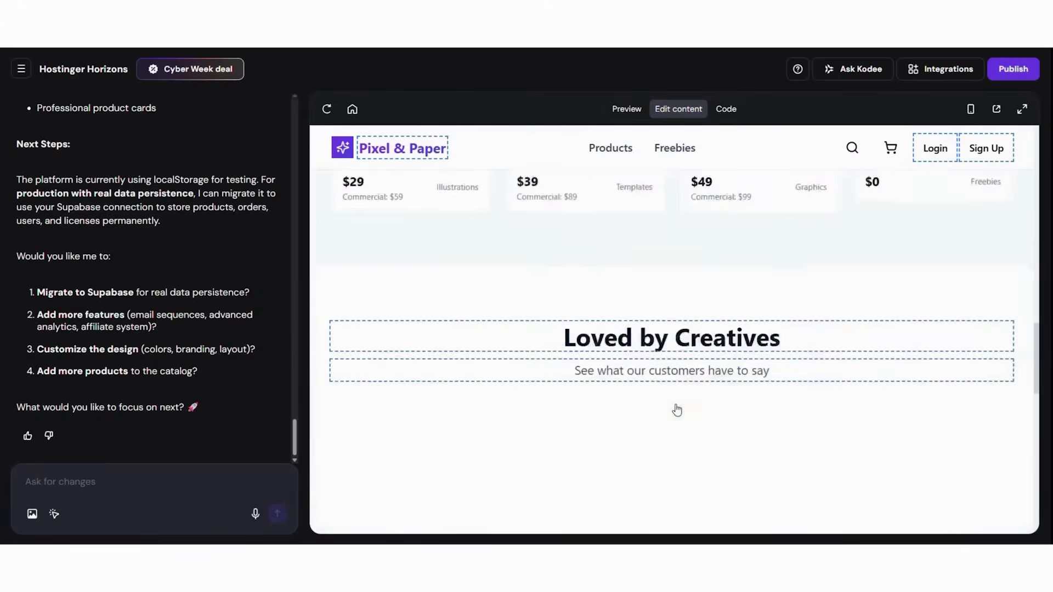
pyautogui.scroll(-5, 678, 410)
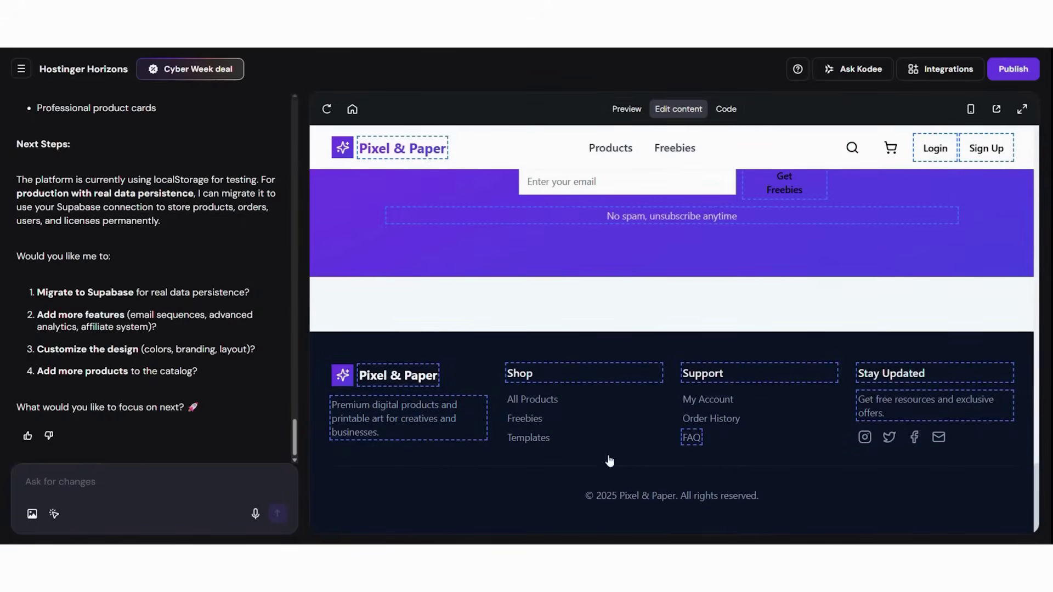
pyautogui.scroll(20, 949, 384)
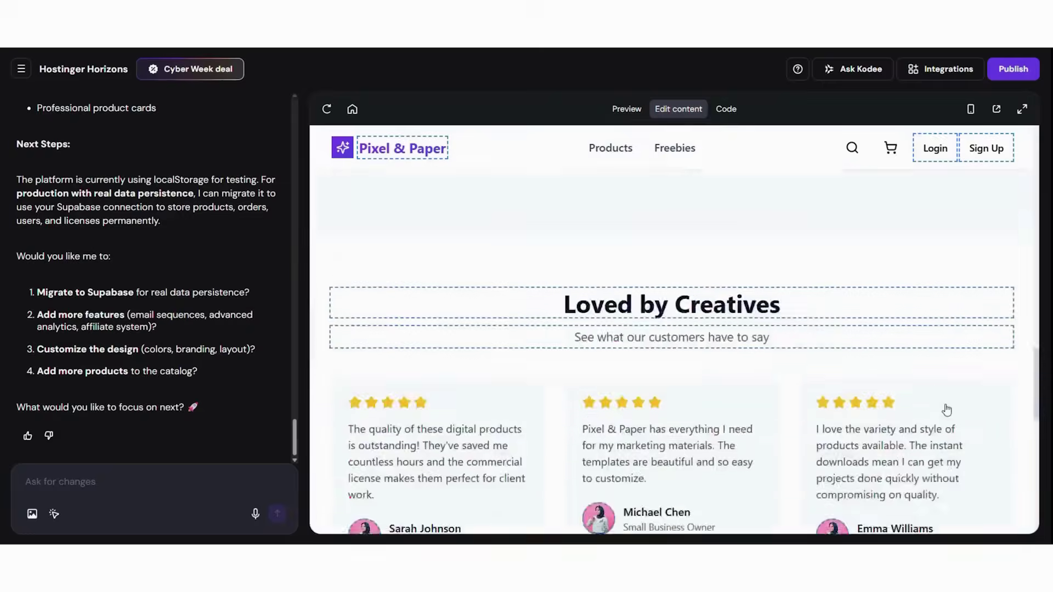
pyautogui.click(728, 111)
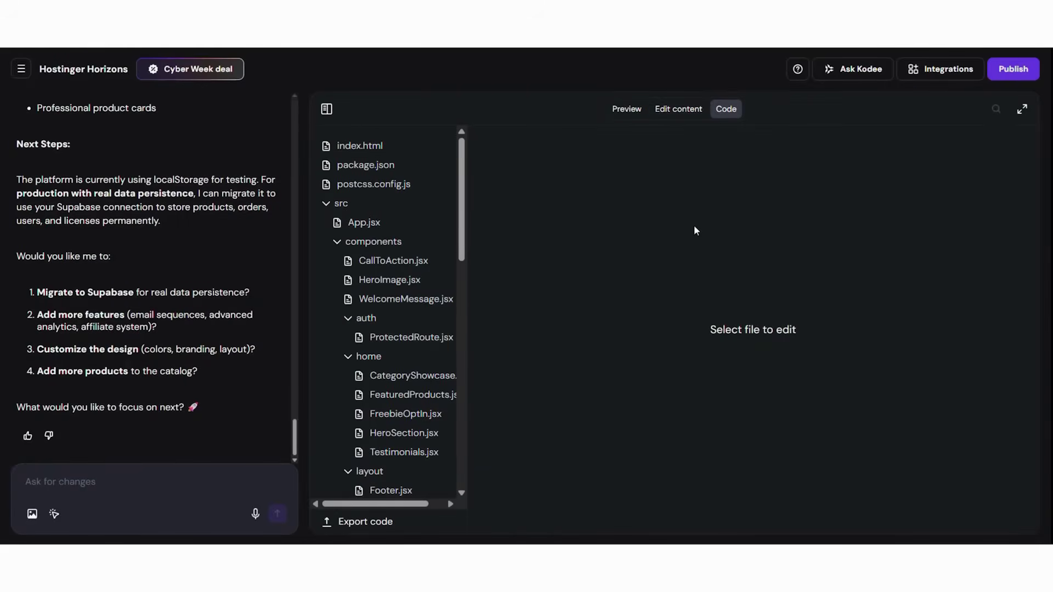
# Open index.html in the code editor and scroll the file tree through the pages folder and back
pyautogui.click(370, 147)
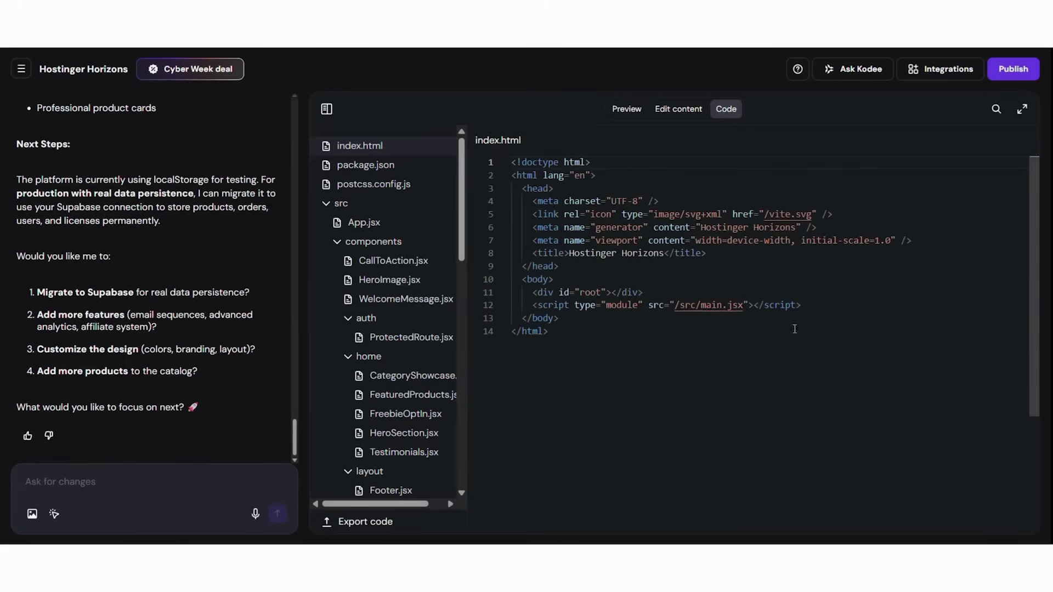
pyautogui.scroll(-10, 458, 351)
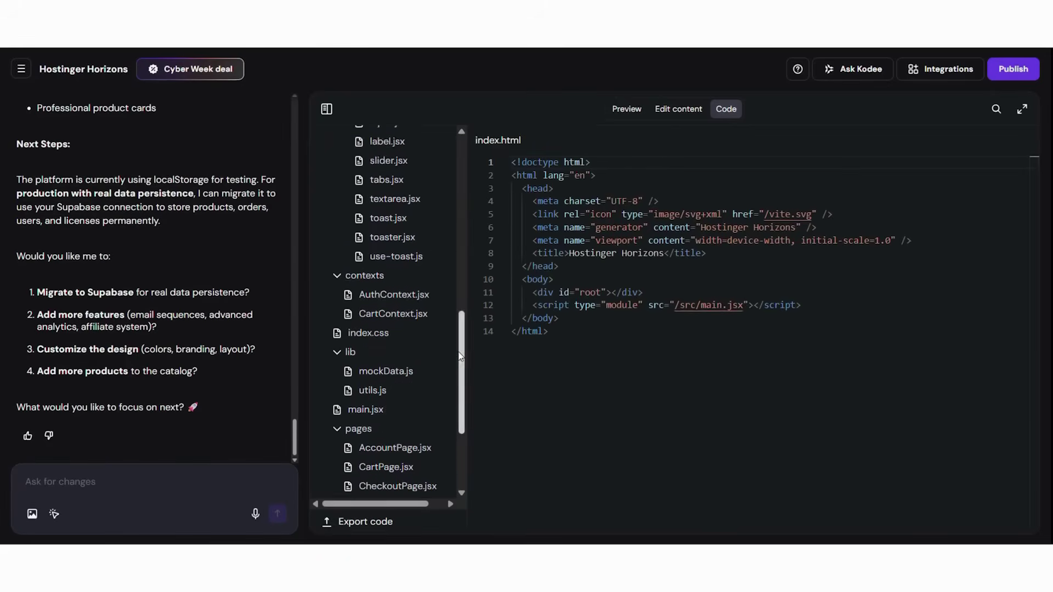
pyautogui.scroll(-3, 435, 324)
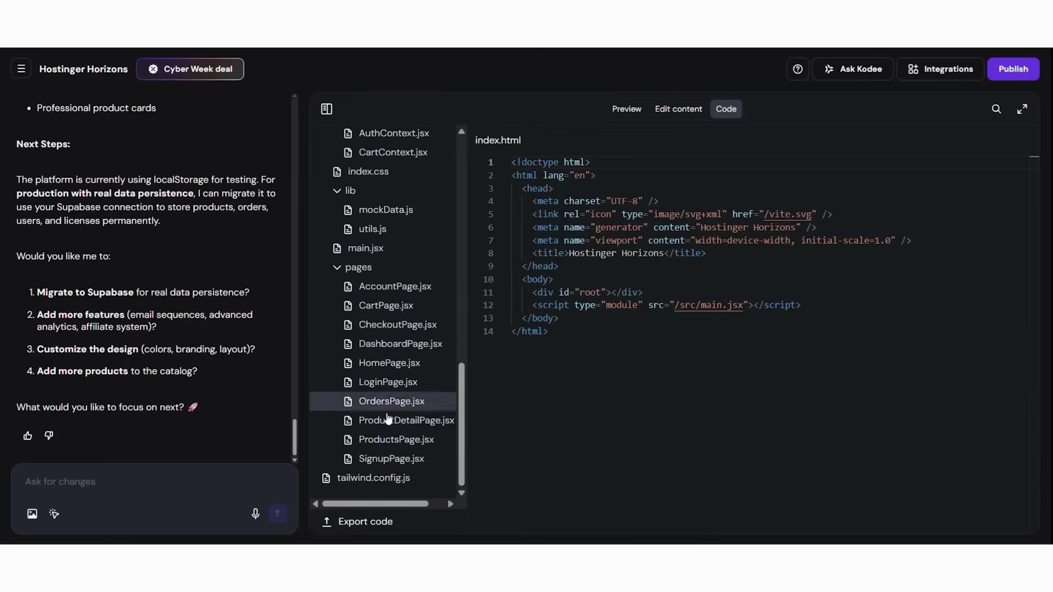
pyautogui.scroll(5, 379, 373)
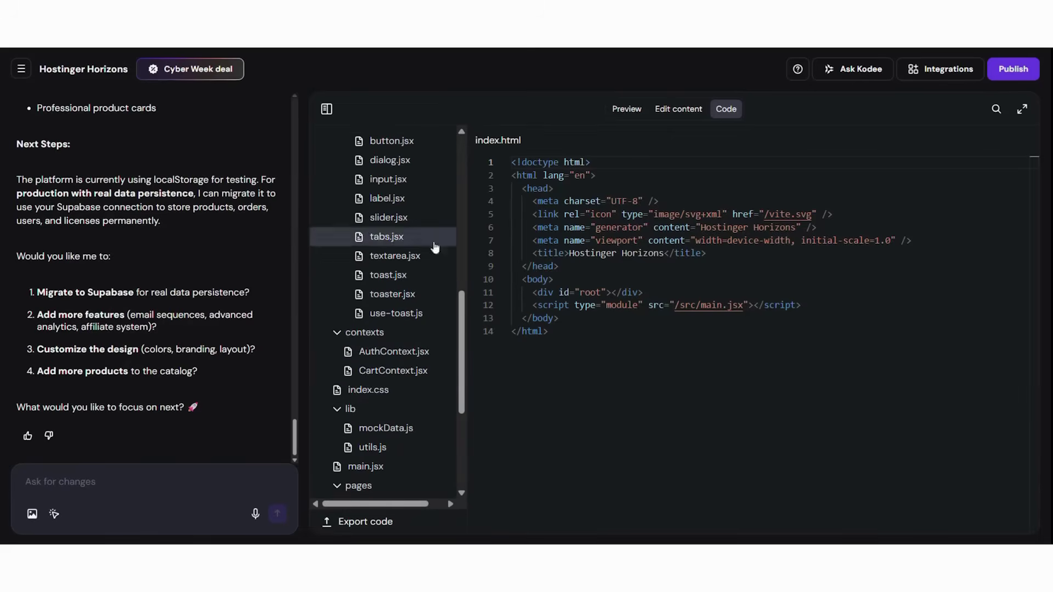
pyautogui.scroll(8, 460, 298)
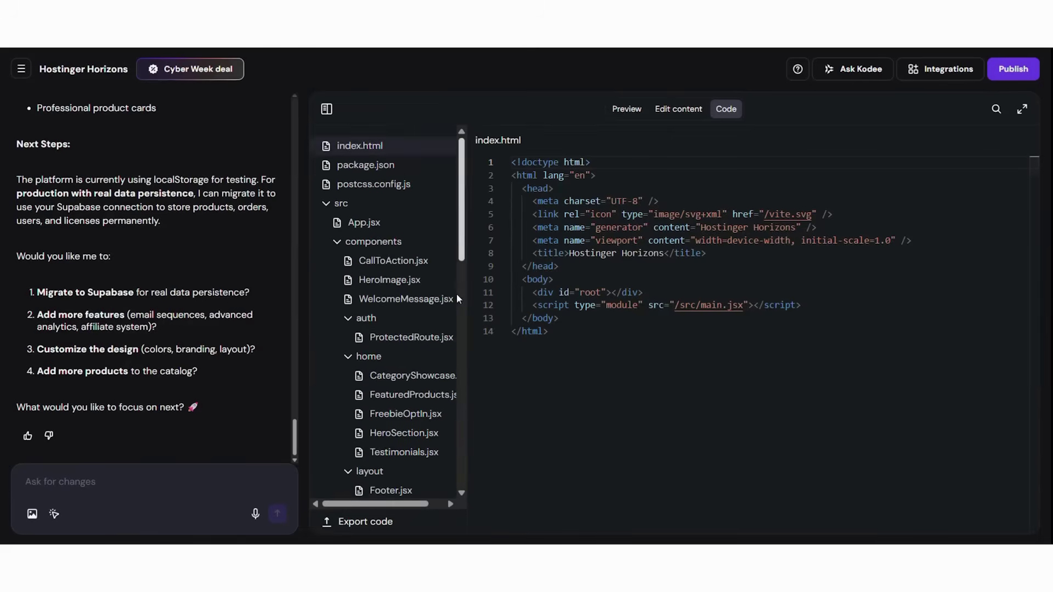
# Switch back to Preview and scroll down to the stats row and Instant Download card
pyautogui.click(624, 109)
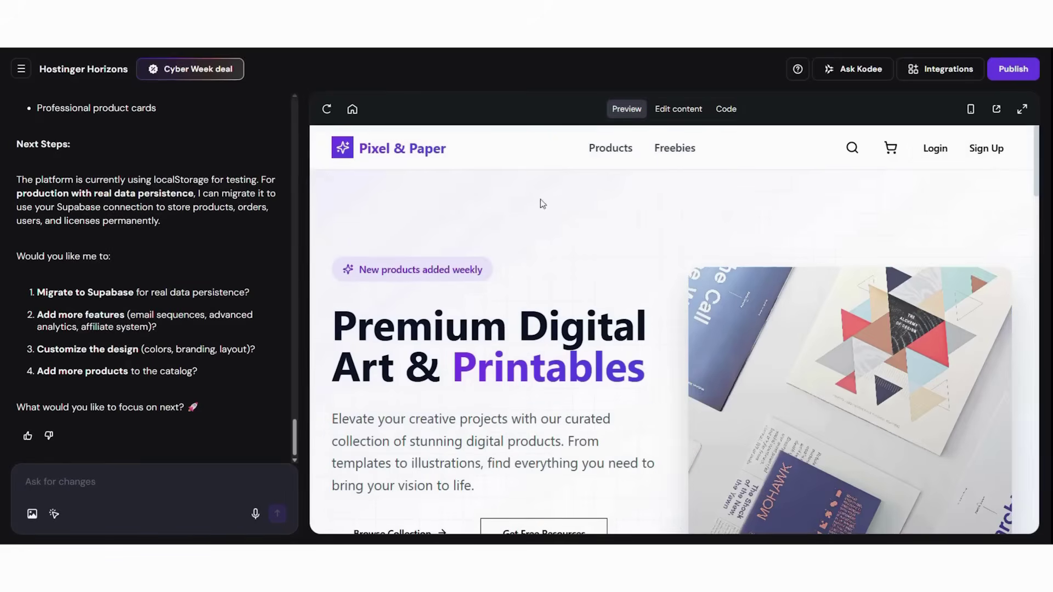
pyautogui.scroll(-1, 1015, 322)
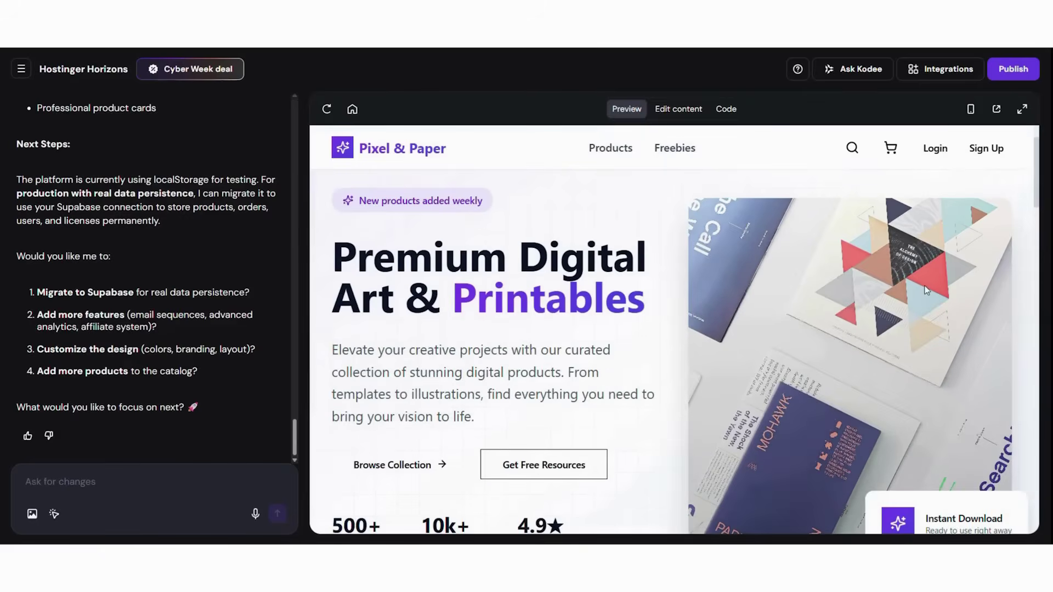
pyautogui.scroll(-1, 1018, 275)
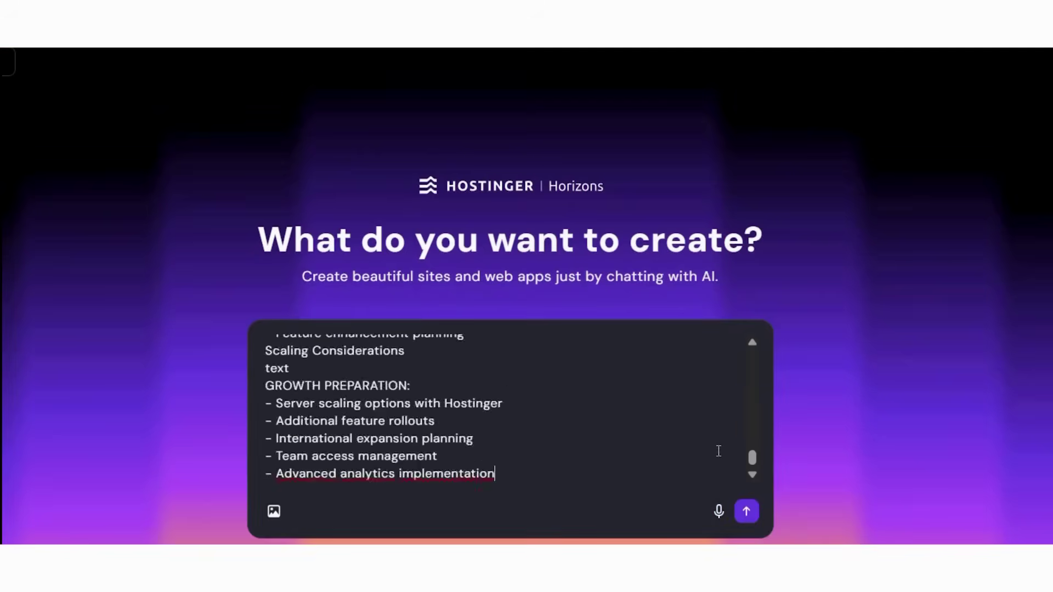
# Send the growth-planning prompt and scroll the regenerated preview to the Browse by Category section
pyautogui.scroll(3, 649, 435)
pyautogui.scroll(-3, 617, 410)
pyautogui.click(749, 513)
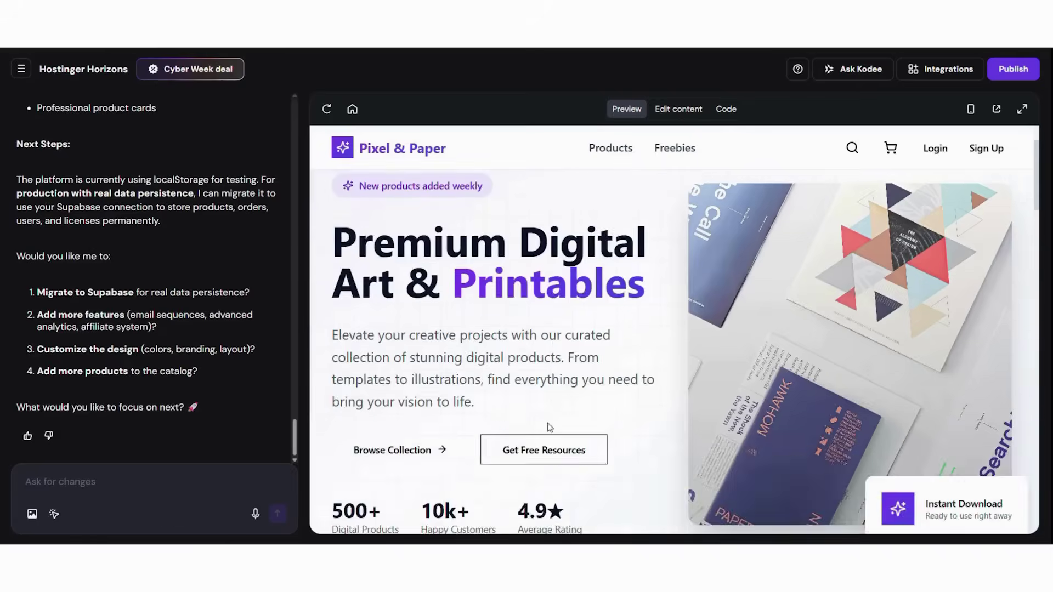
pyautogui.scroll(-4, 993, 264)
pyautogui.scroll(-15, 993, 264)
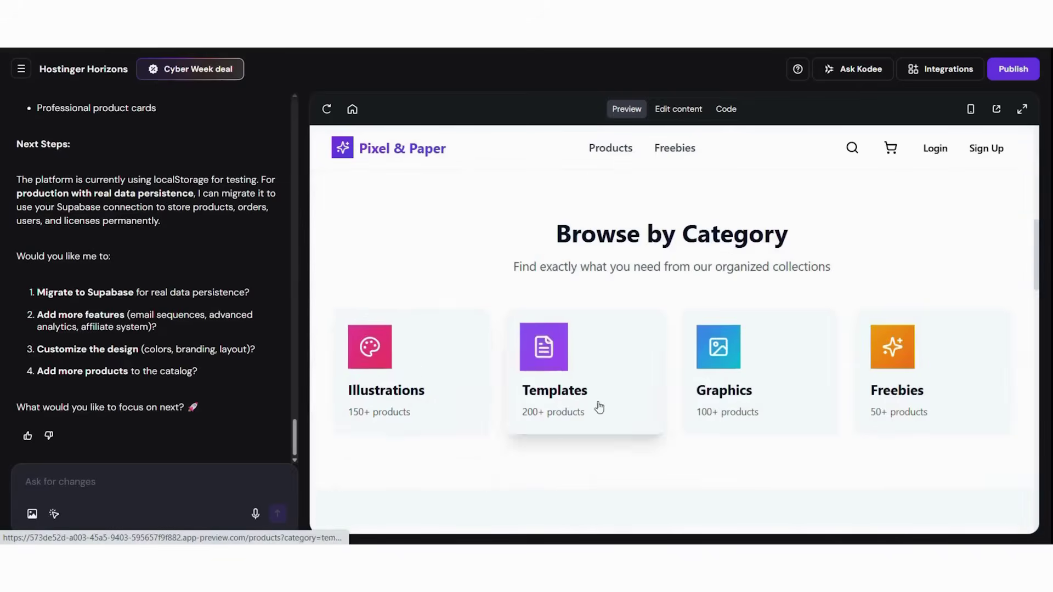